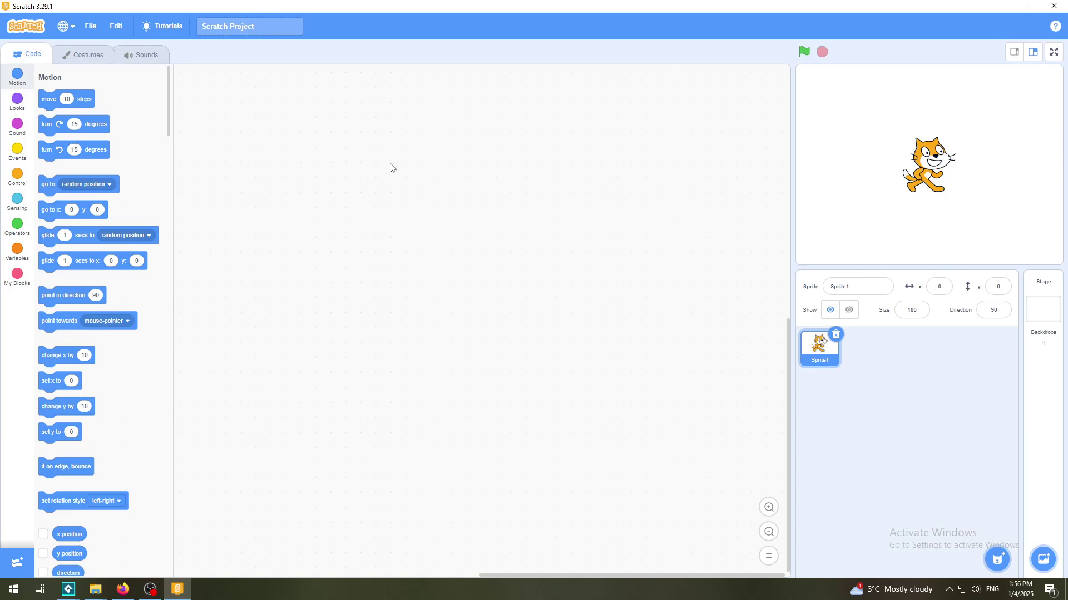
Step: Open the cat sprite's first costume for editing and view the Fill tool's color settings
left_click(73, 54)
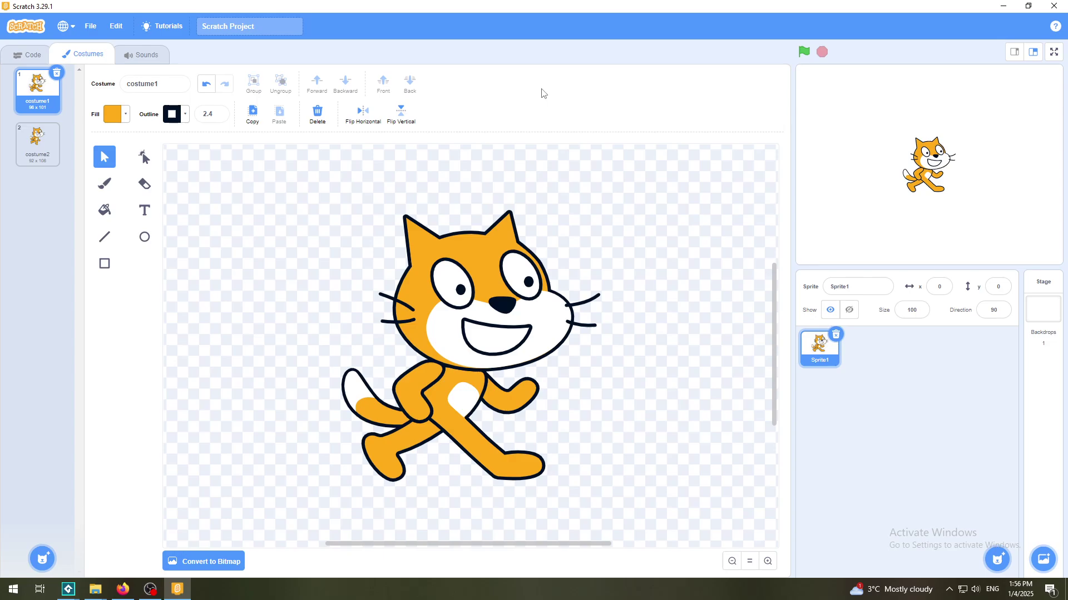
left_click(106, 214)
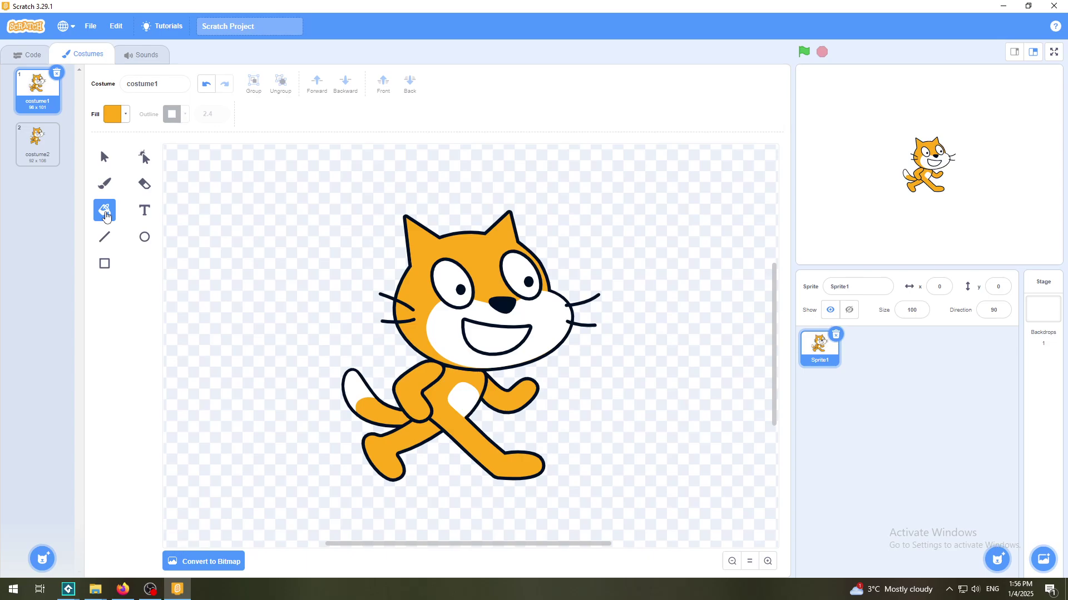
left_click(122, 120)
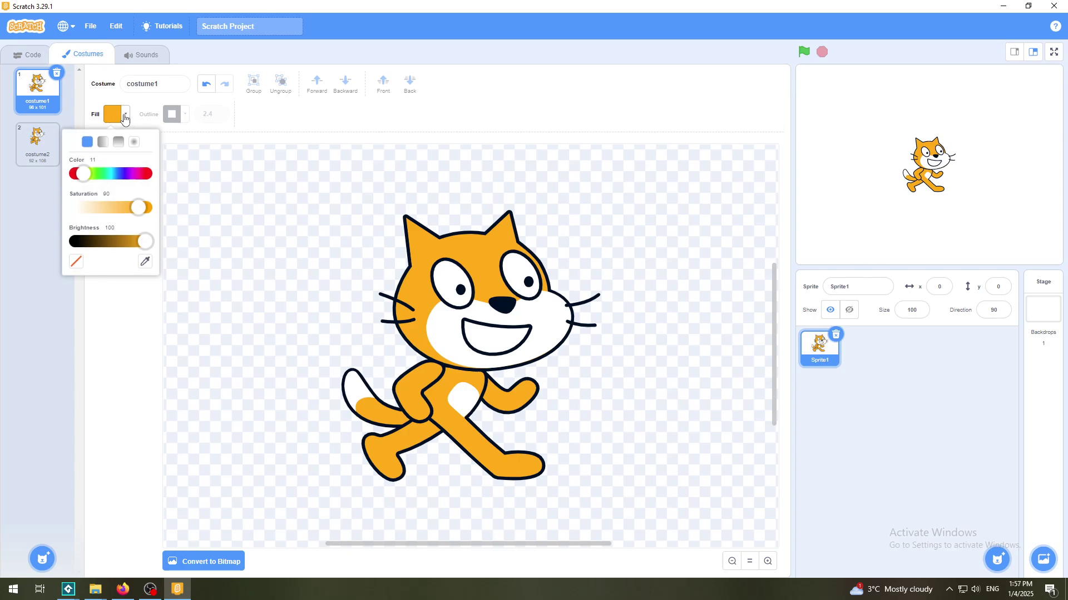
left_click(187, 115)
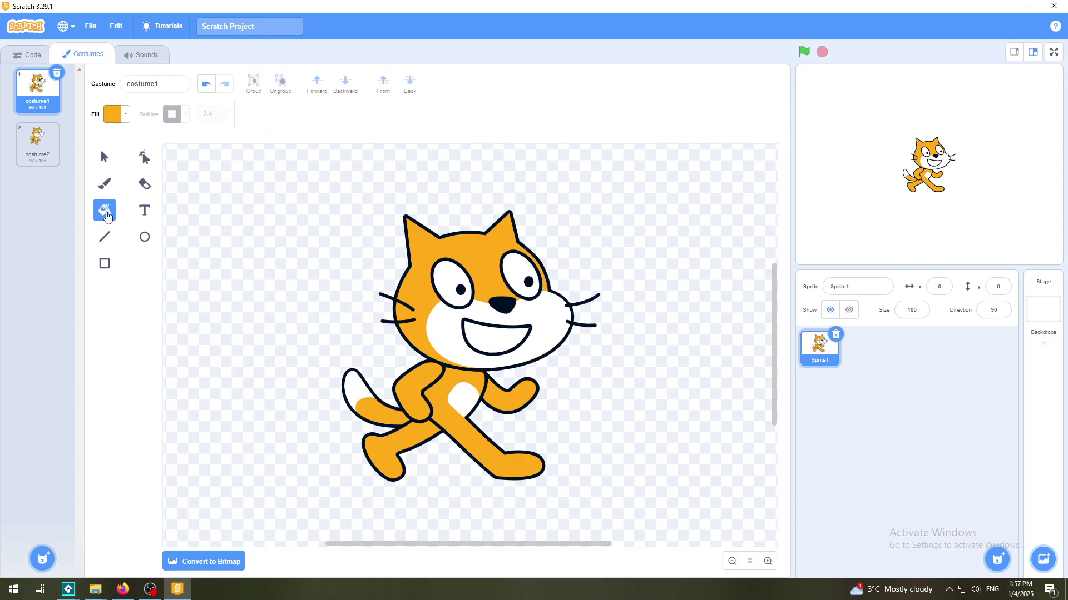
Step: Try recoloring the cat's whole head group magenta, undo the change and leave the head deselected
left_click(101, 159)
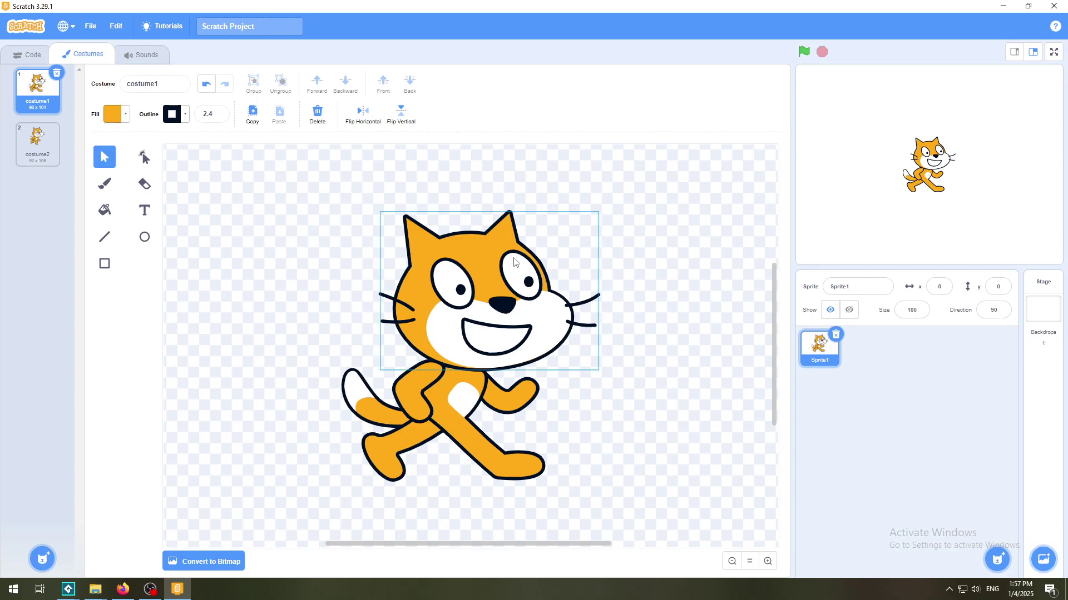
left_click(482, 252)
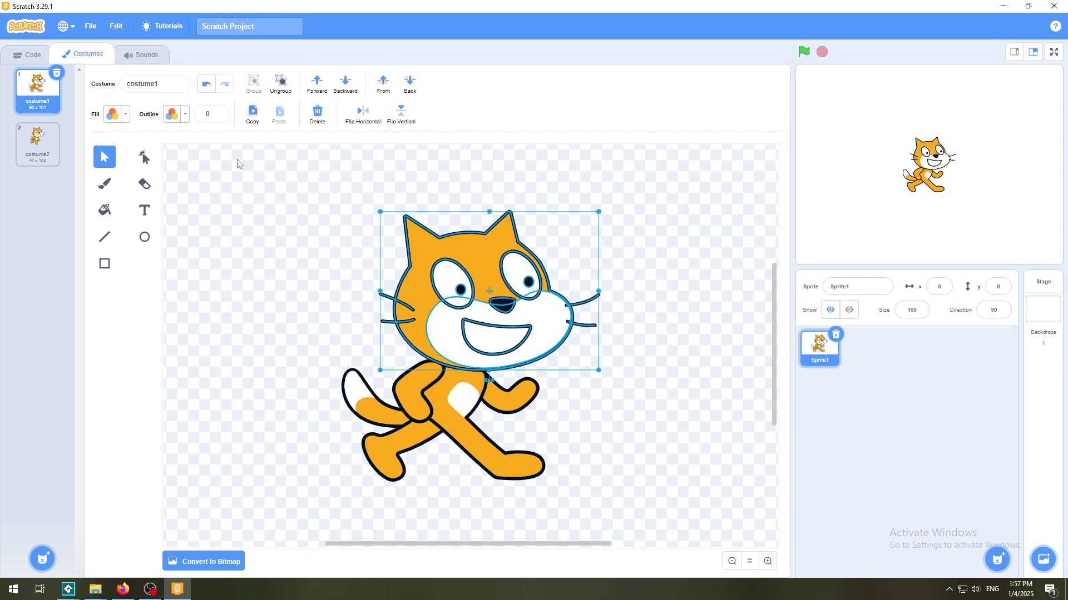
left_click(123, 117)
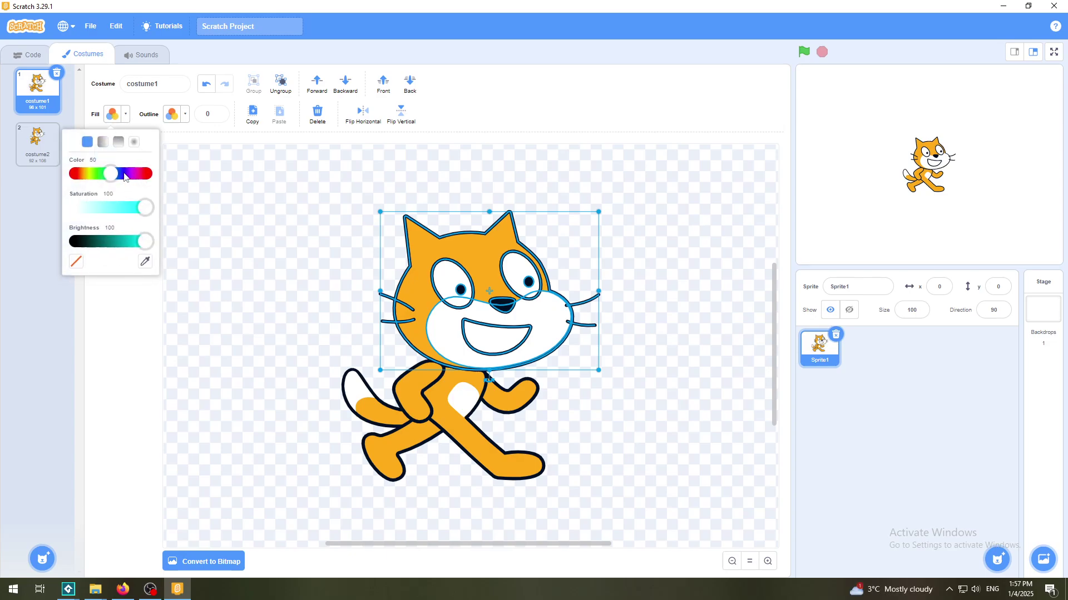
mouse_move(129, 174)
left_mouse_down()
mouse_move(146, 176)
mouse_move(137, 178)
left_mouse_up()
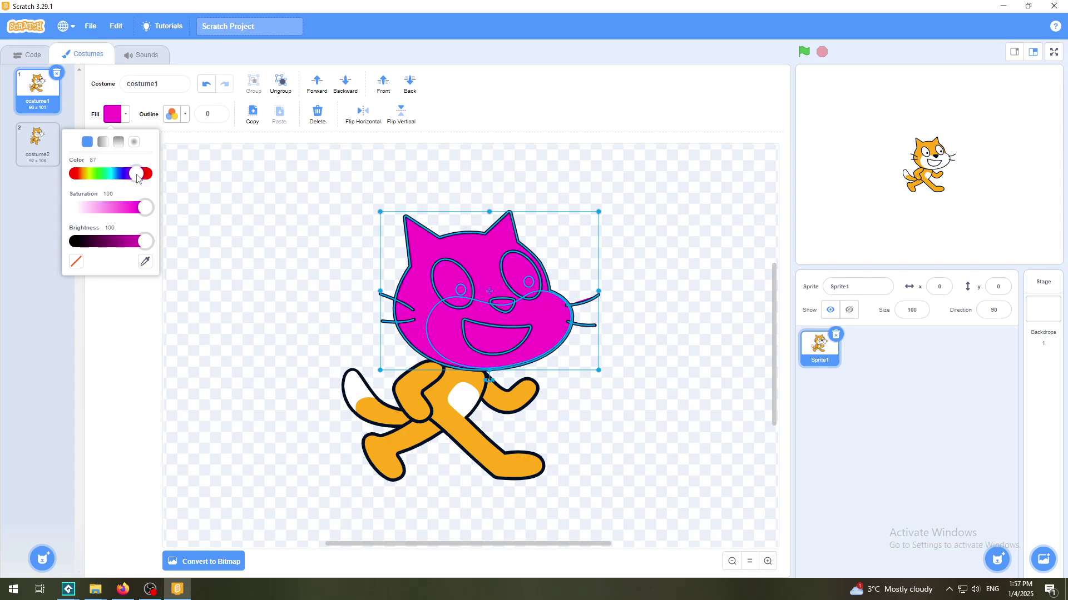
left_click(225, 185)
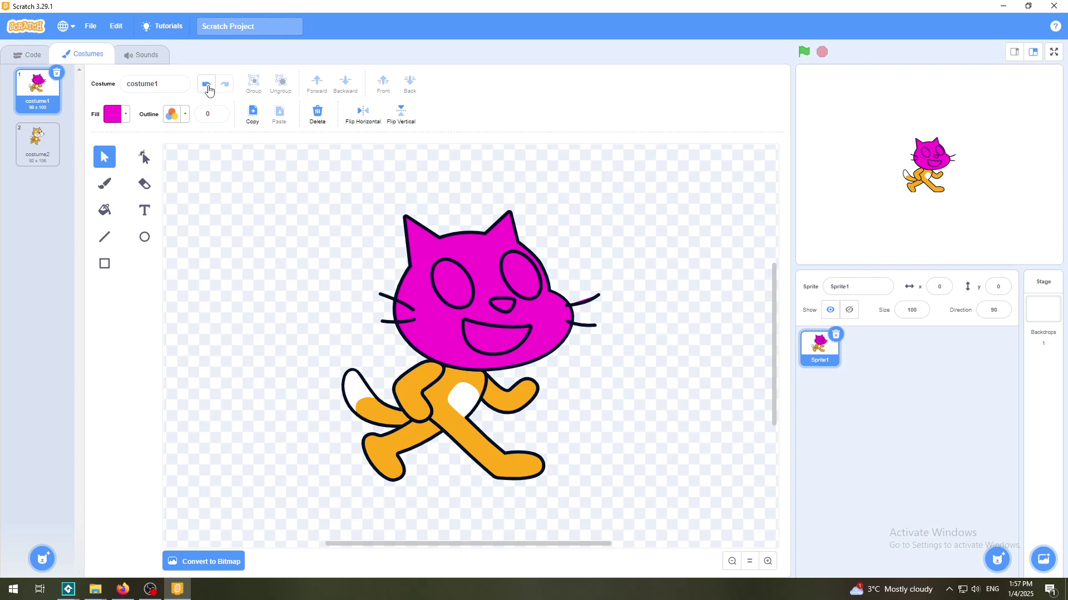
left_click(206, 85)
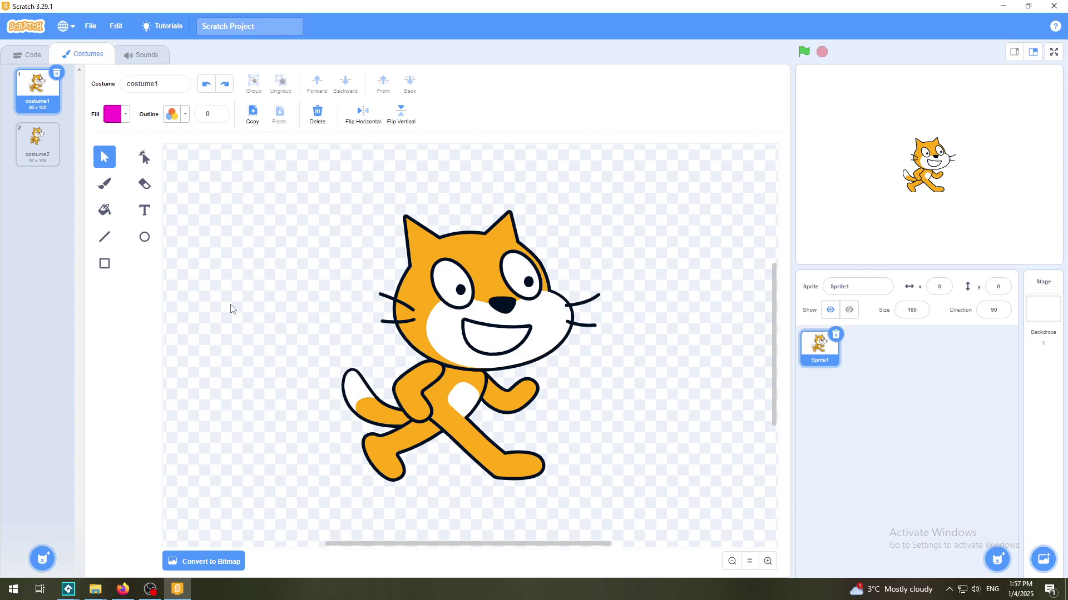
left_click(413, 261)
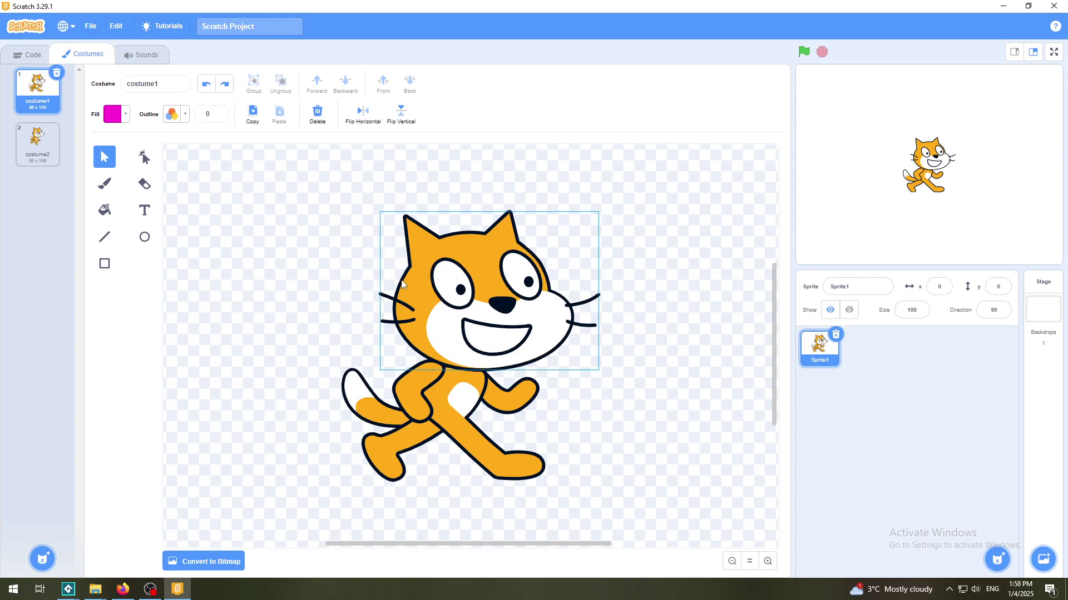
left_click(310, 276)
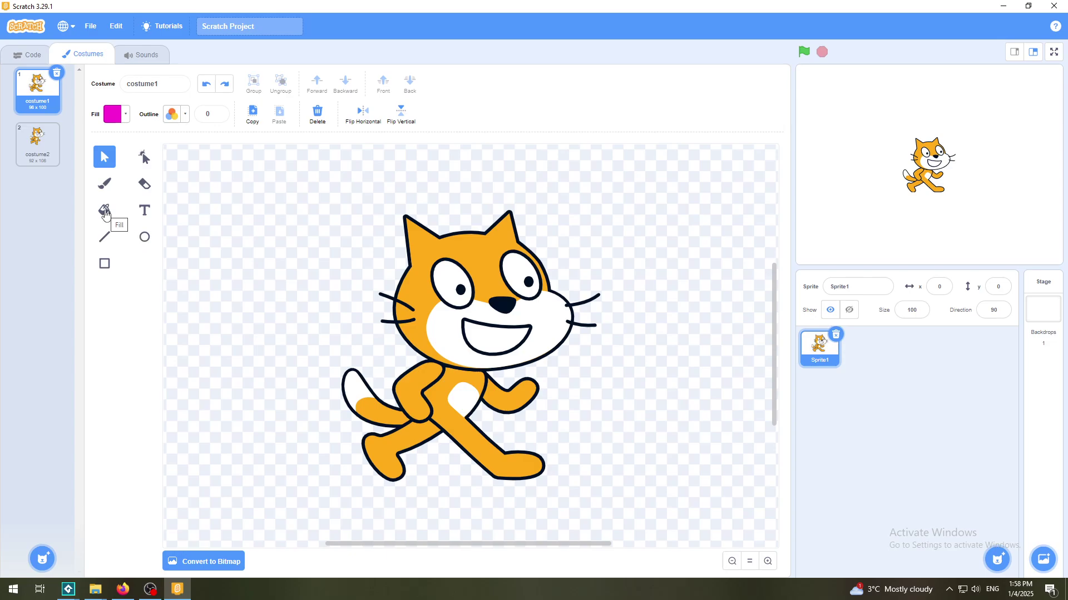
Step: Set the Fill tool's color to a very dark purple with brightness 16 and saturation 95
left_click(105, 211)
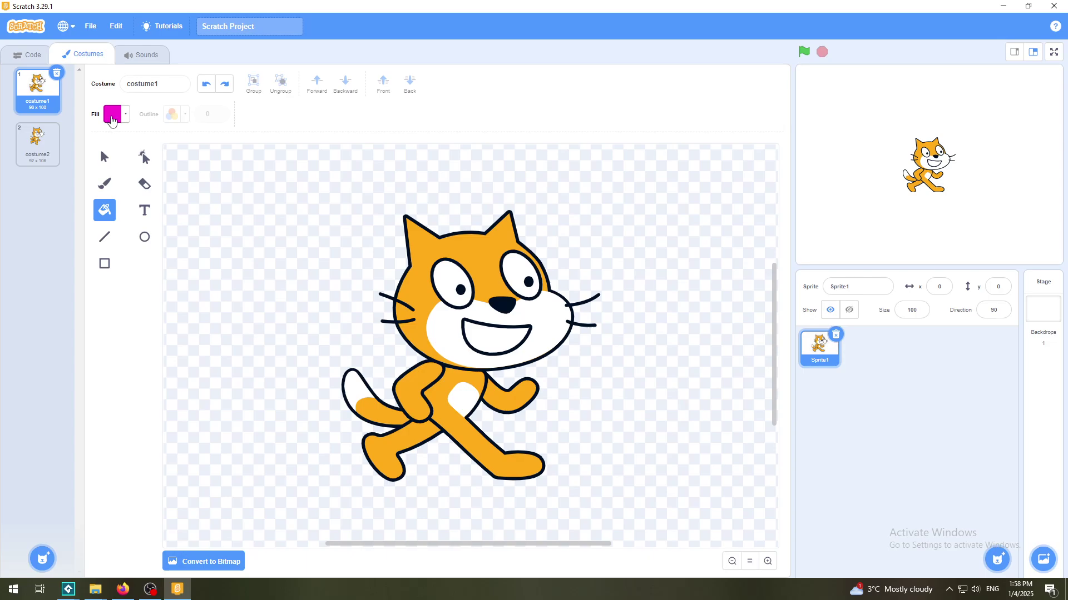
left_click(419, 246)
left_click(114, 114)
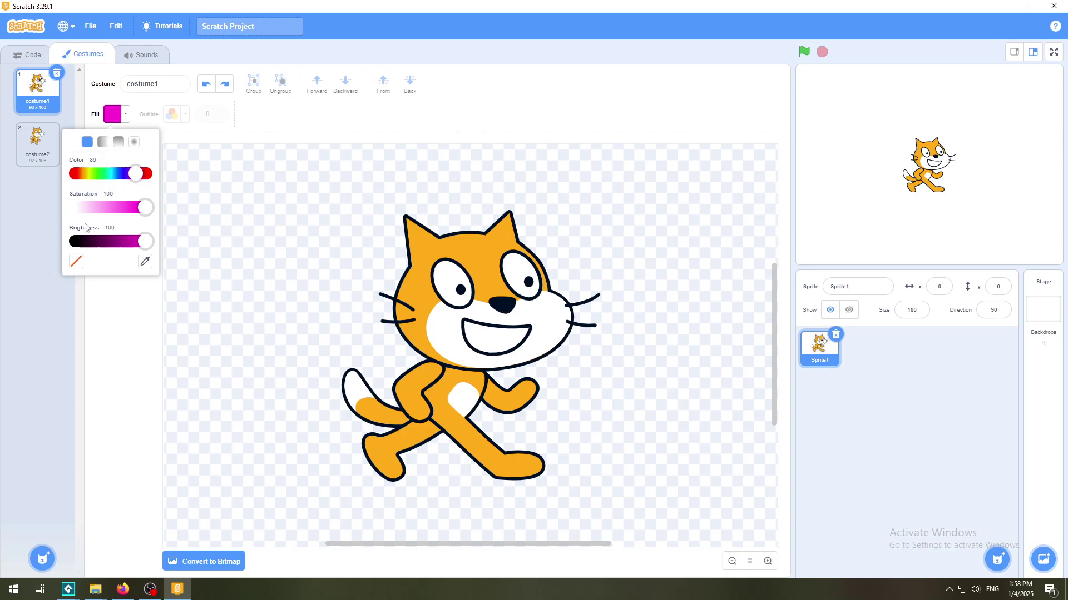
left_click(87, 242)
left_click(142, 209)
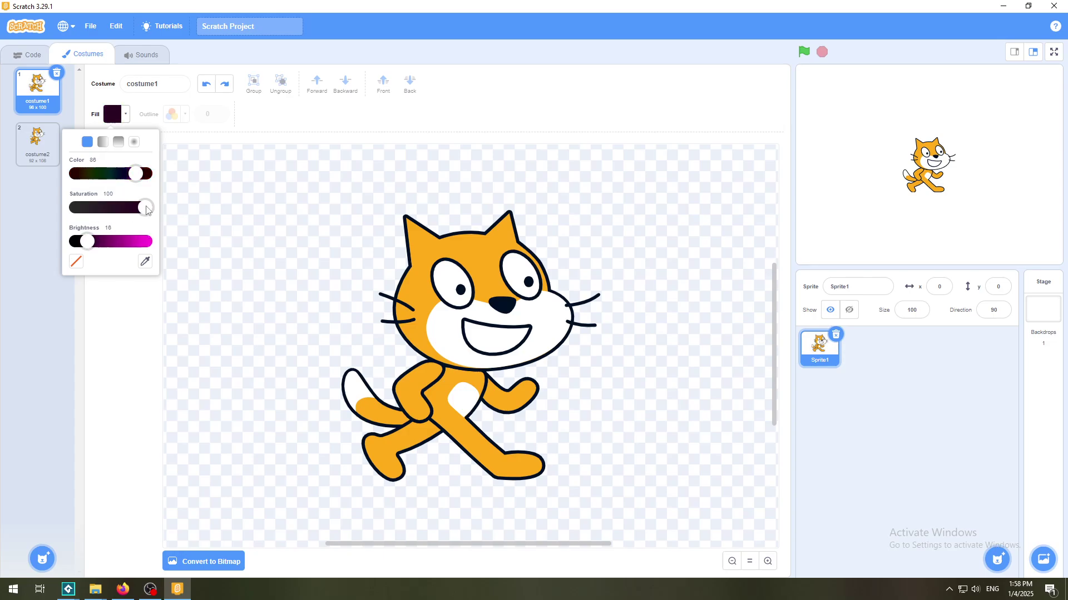
left_click(278, 118)
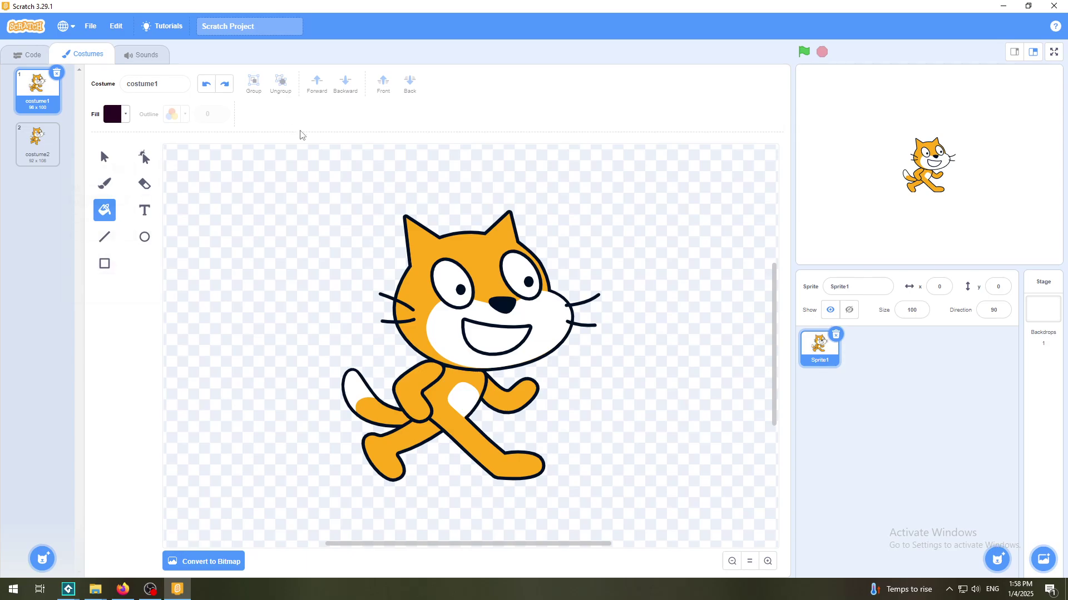
Step: Fill all the orange parts of the cat with the dark purple: head, both arms, body, legs and tail
left_click(478, 248)
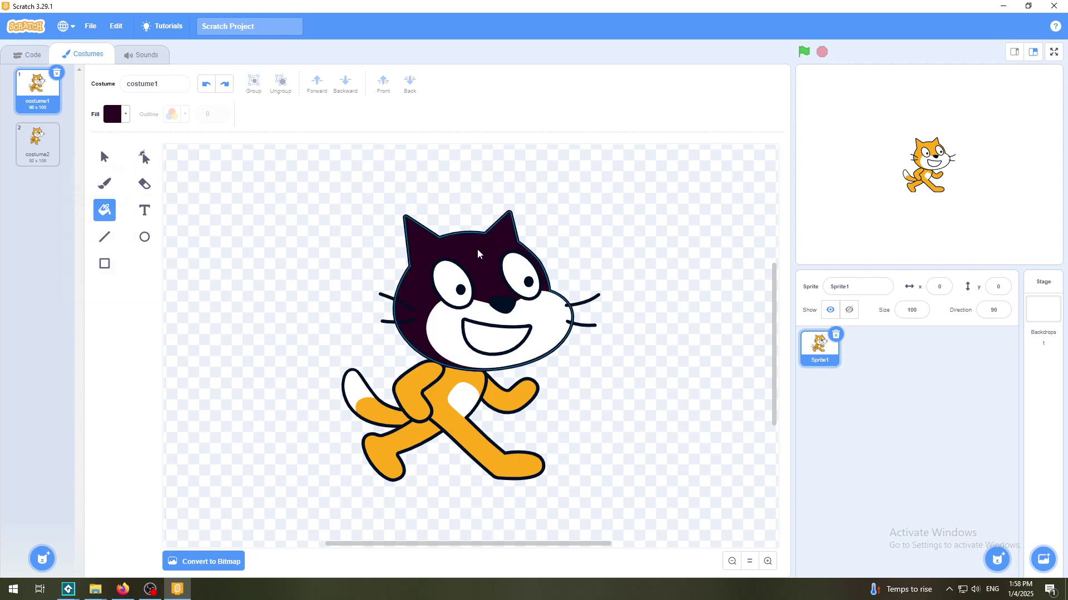
left_click(409, 384)
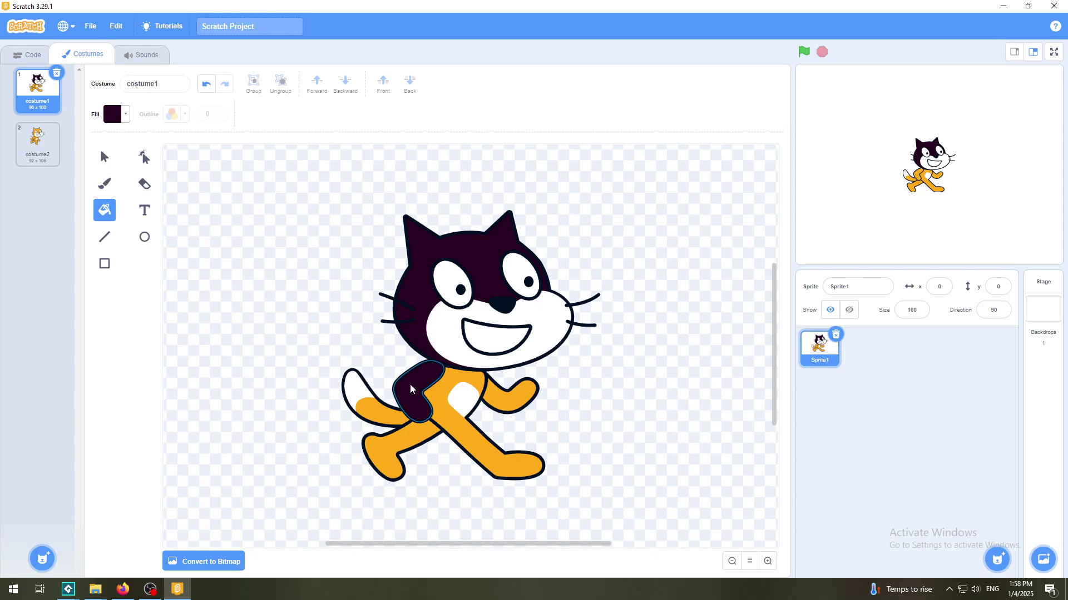
left_click(442, 387)
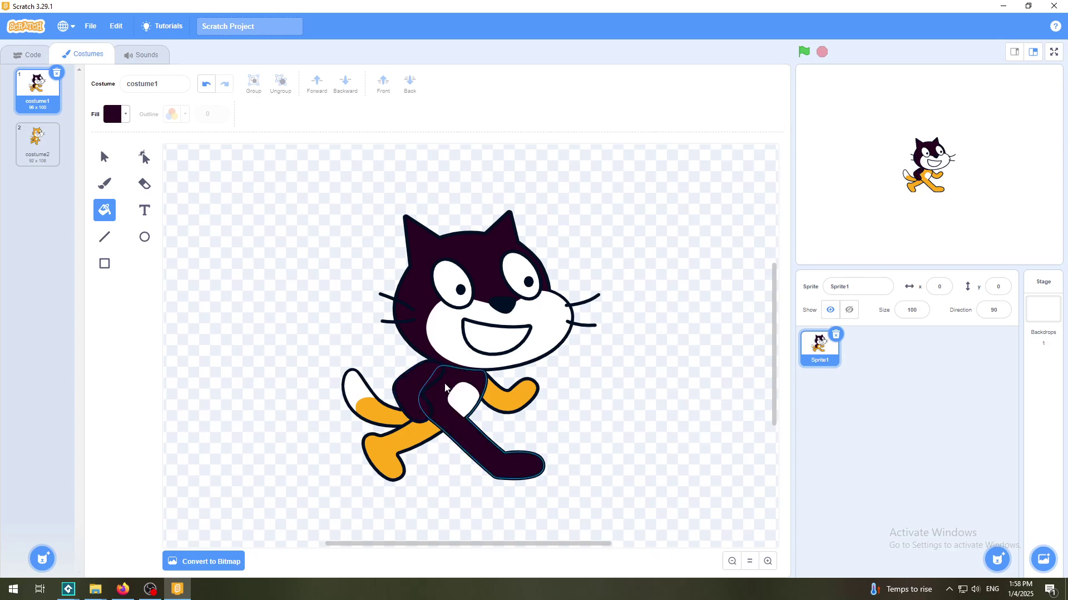
left_click(500, 393)
left_click(411, 443)
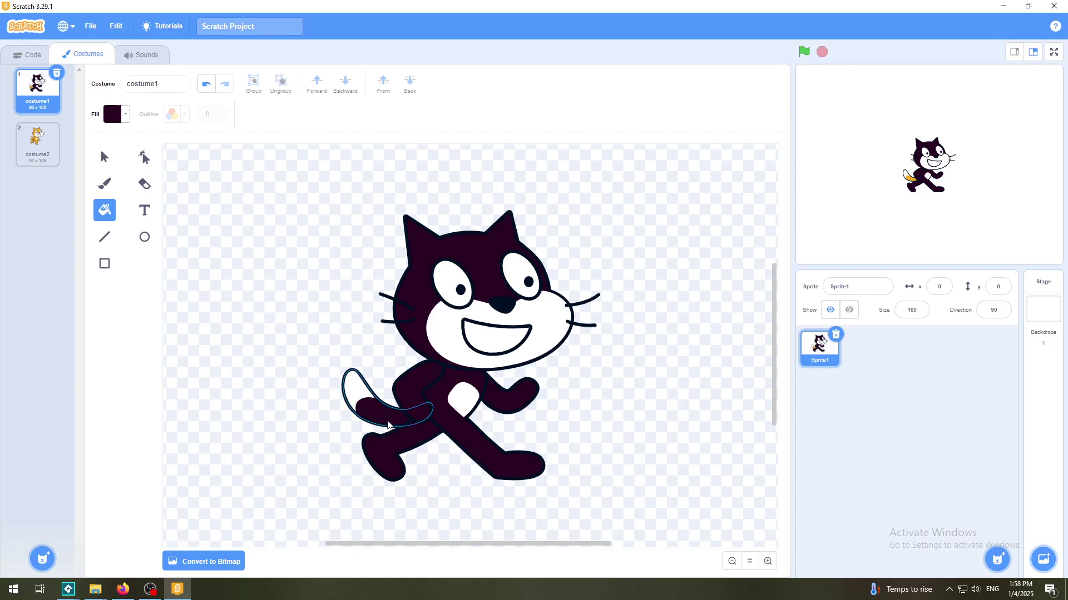
left_click(388, 420)
Step: Set the fill to red with color 0, saturation 88 and brightness 87, and apply it to the cat's nose and mouth outline
left_click(124, 118)
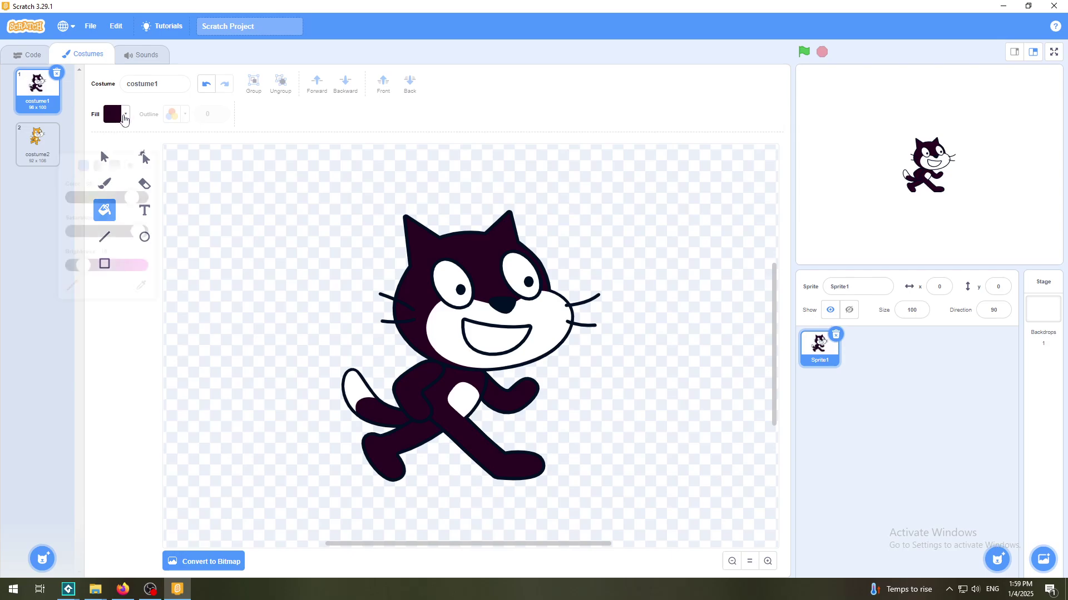
left_click_drag(107, 245, 115, 242)
mouse_move(135, 174)
left_mouse_down()
mouse_move(80, 174)
mouse_move(140, 177)
left_mouse_up()
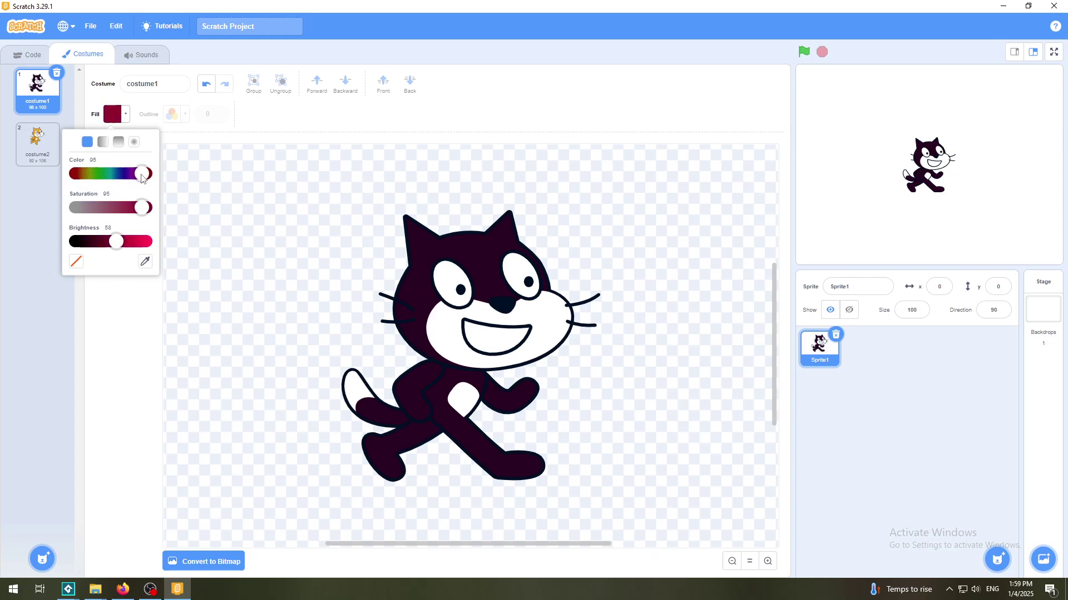
left_click_drag(123, 243, 130, 245)
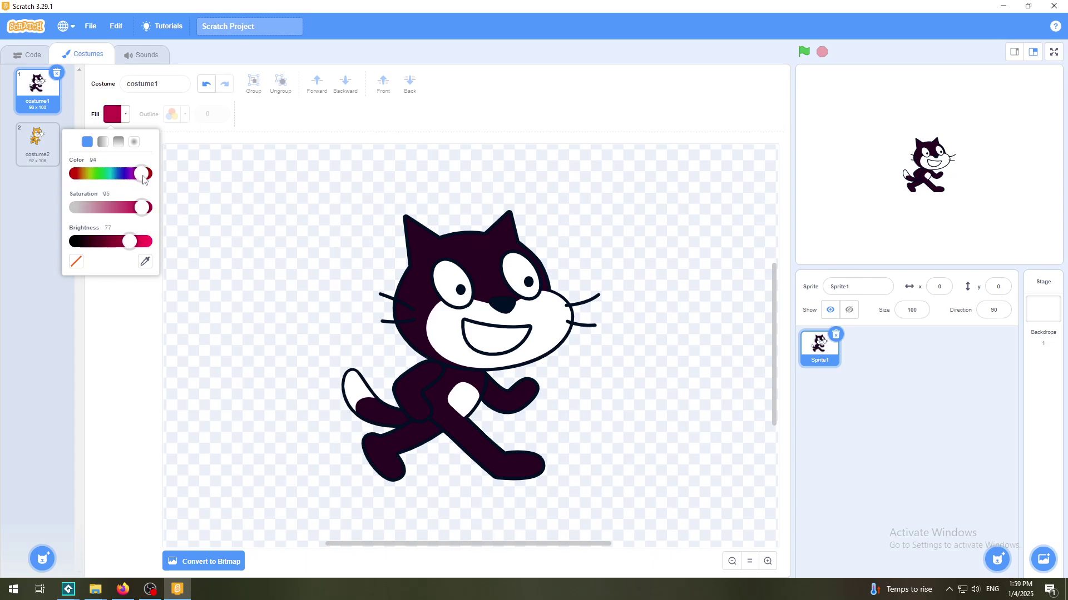
left_click_drag(142, 174, 76, 174)
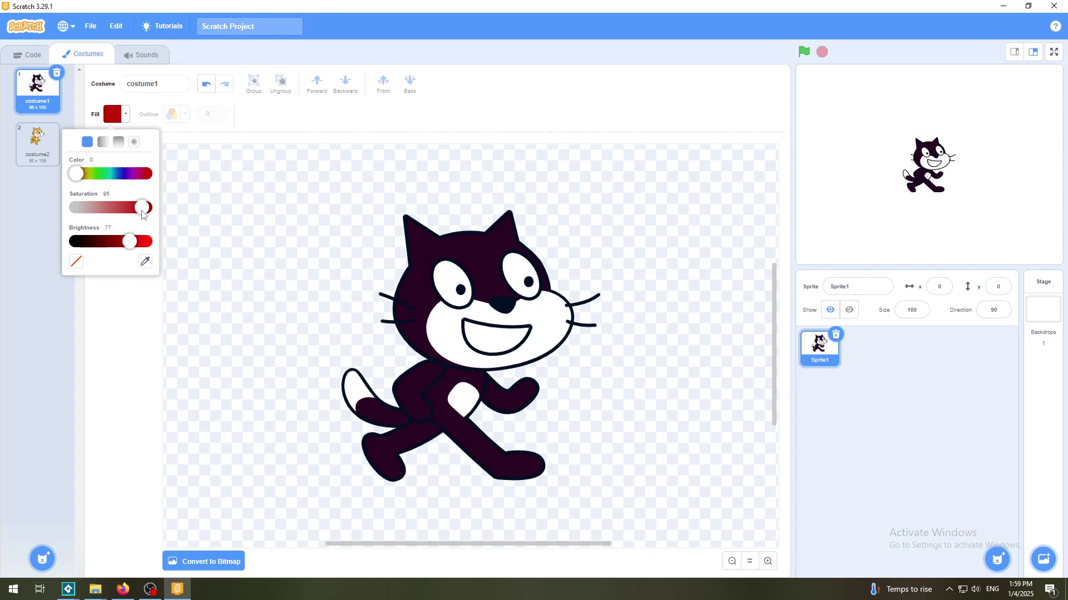
left_click_drag(142, 208, 135, 241)
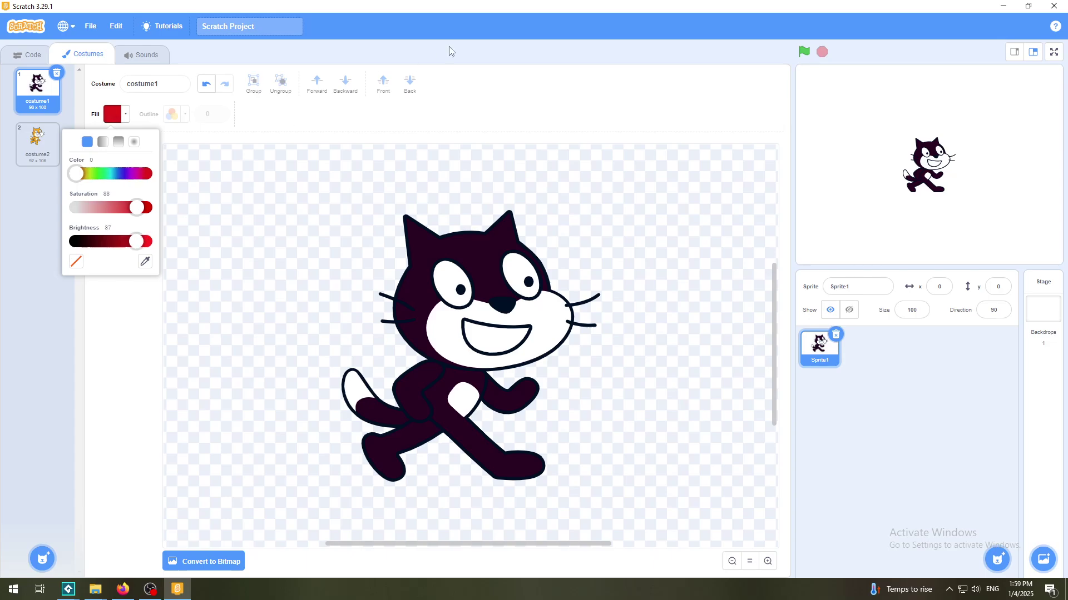
left_click(467, 51)
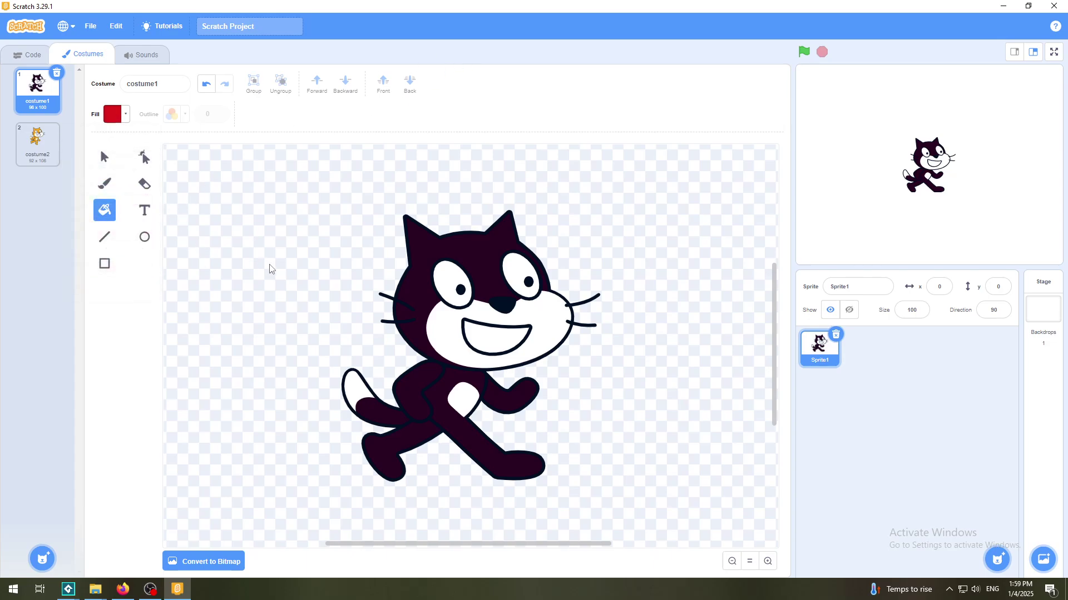
left_click(503, 307)
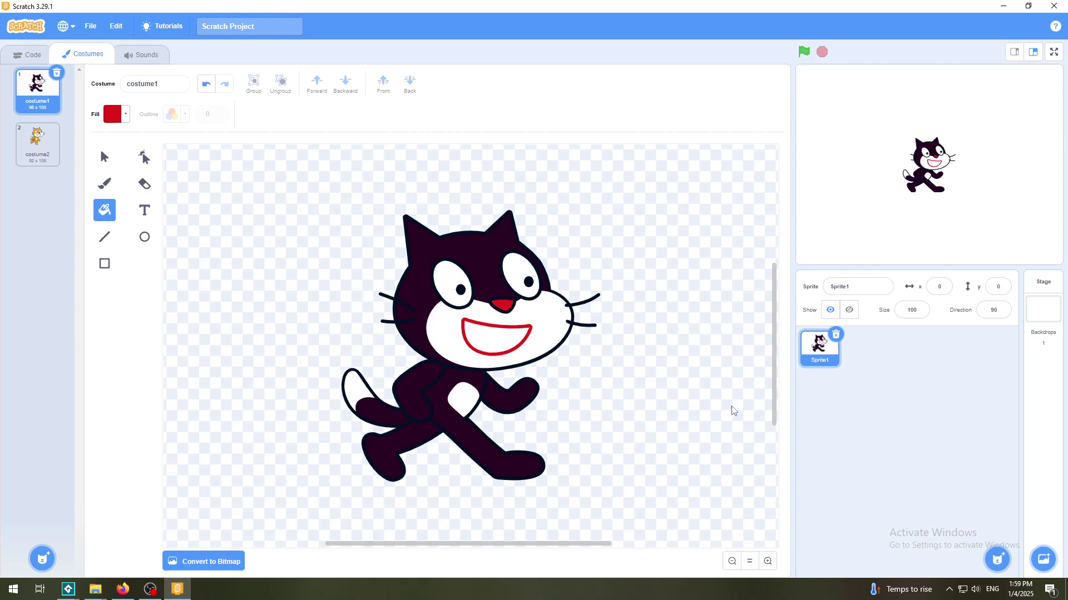
left_click(105, 155)
left_click(428, 251)
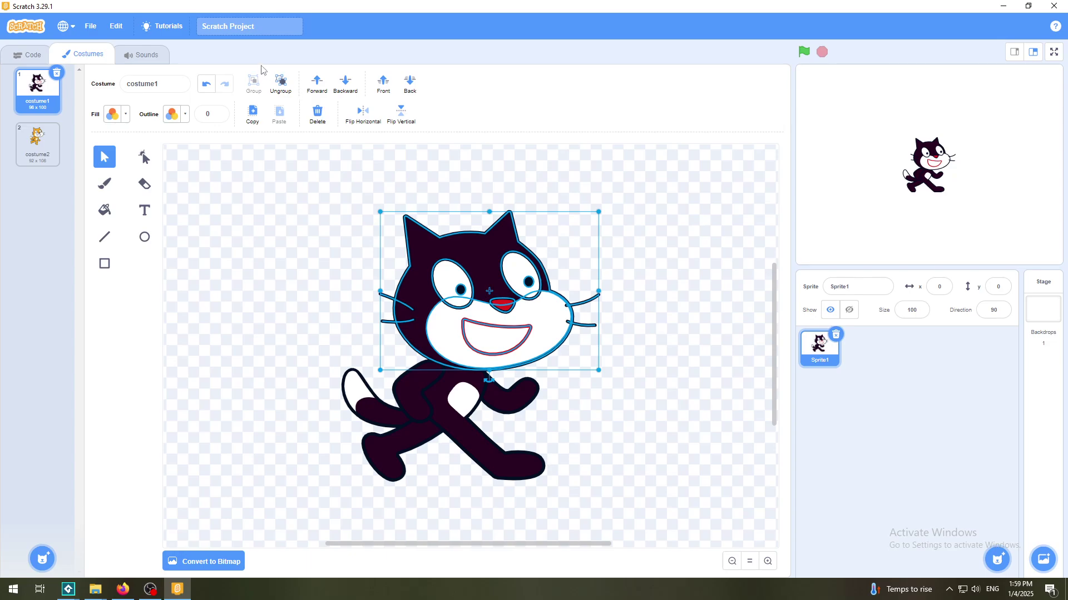
left_click(216, 222)
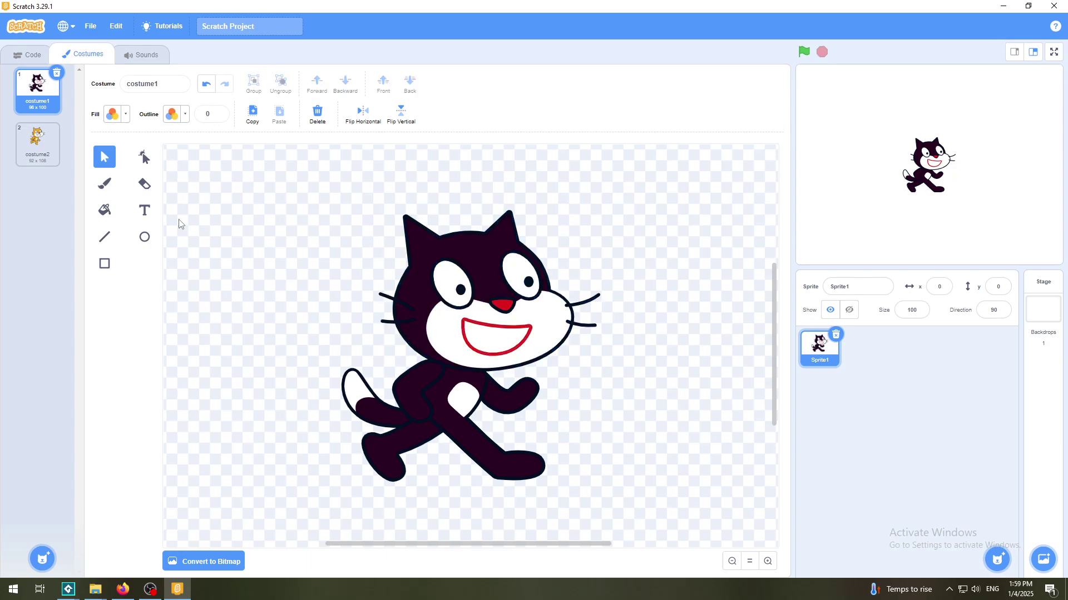
left_click(105, 214)
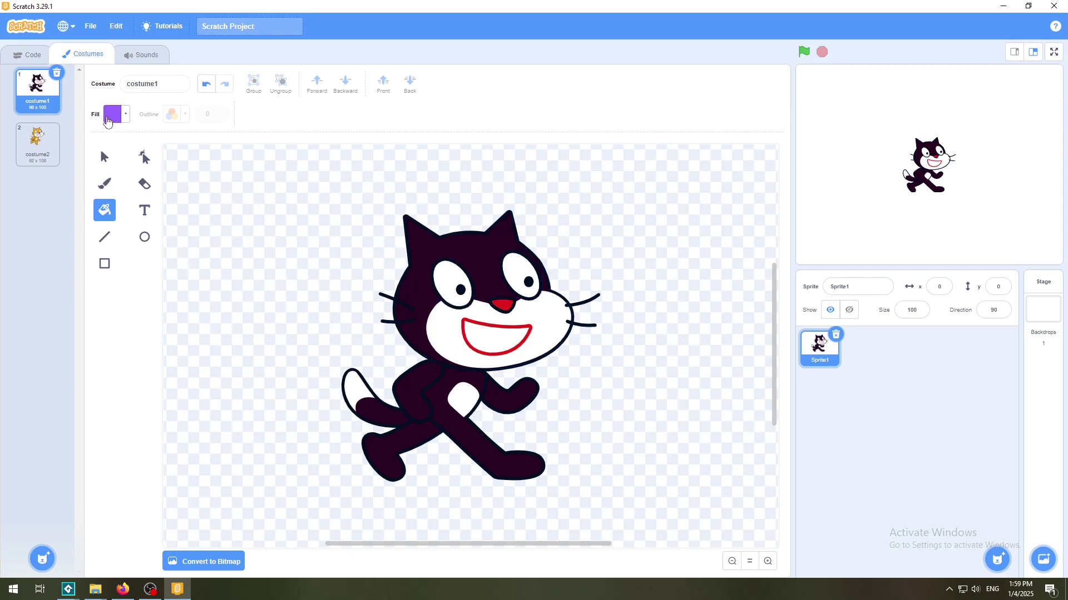
left_click(110, 115)
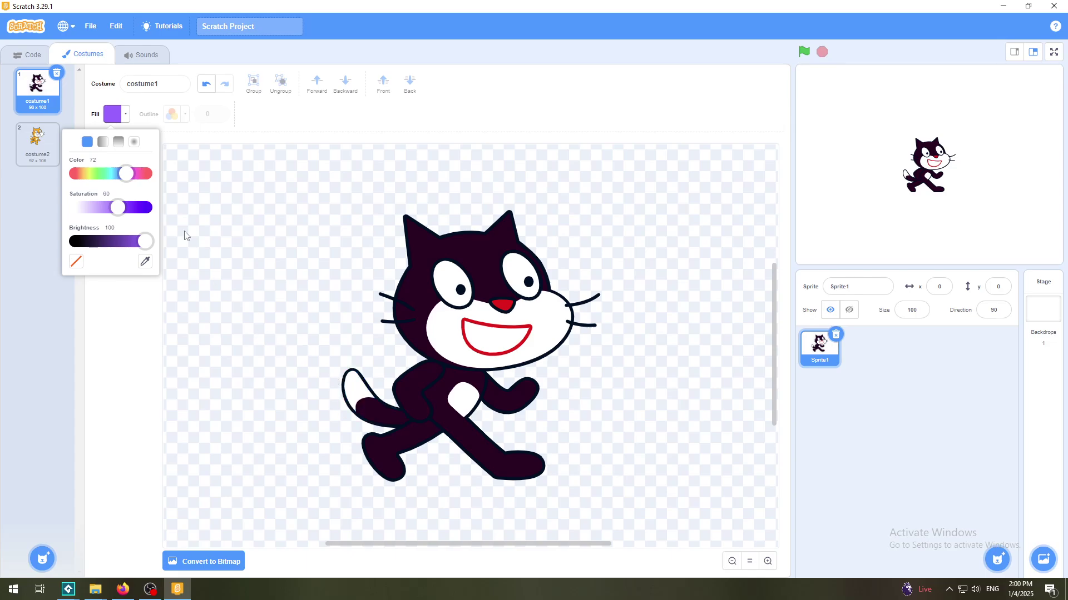
left_click(251, 179)
Step: Move the cat's tail away from the body into the empty area behind the cat and deselect it
left_click(104, 159)
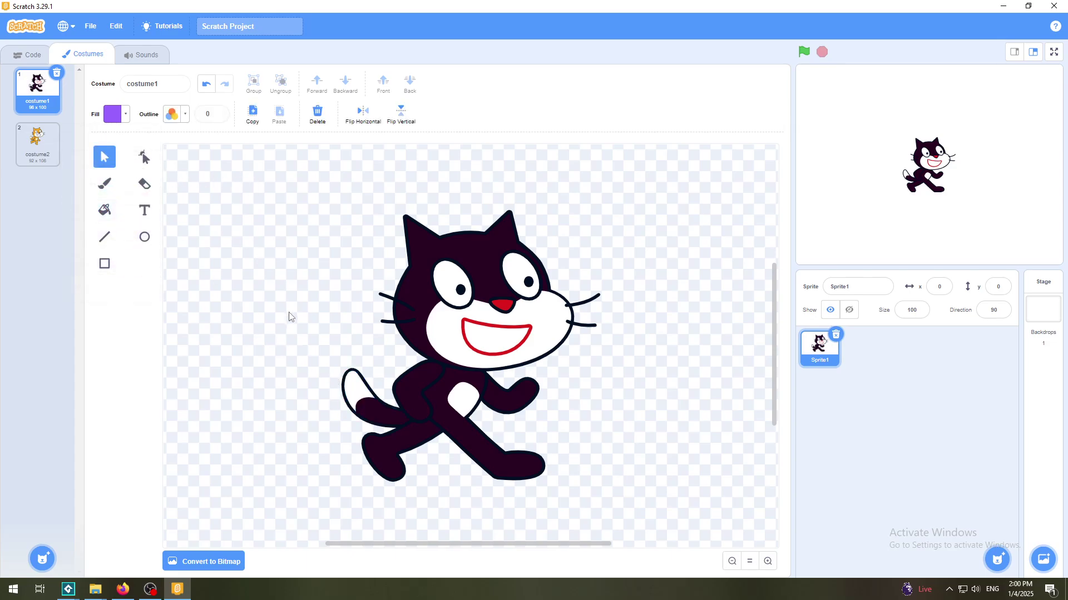
left_click(333, 386)
left_click_drag(334, 386, 247, 344)
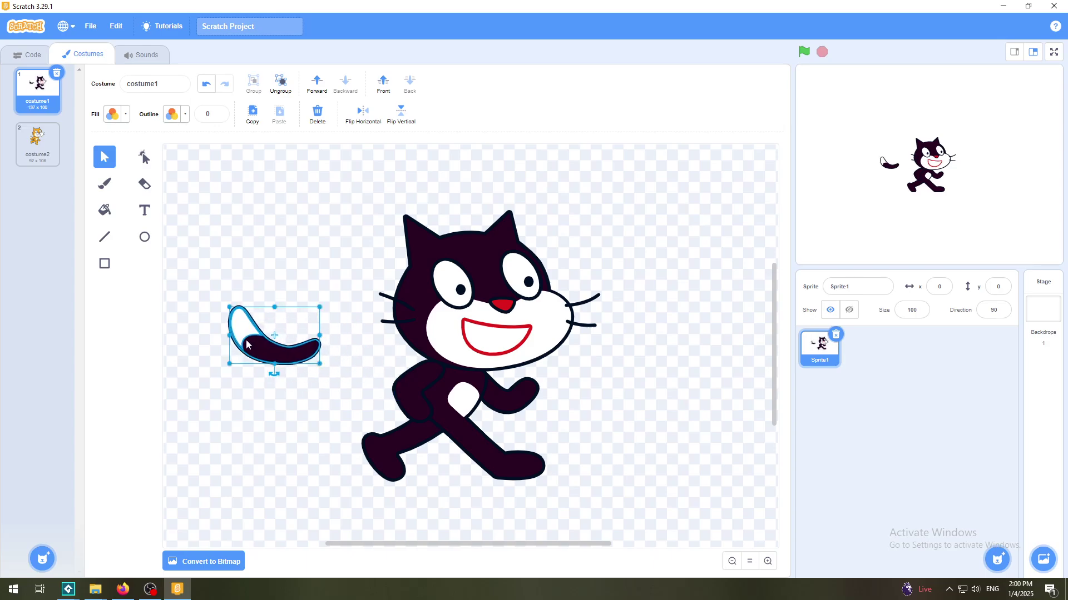
left_click(196, 254)
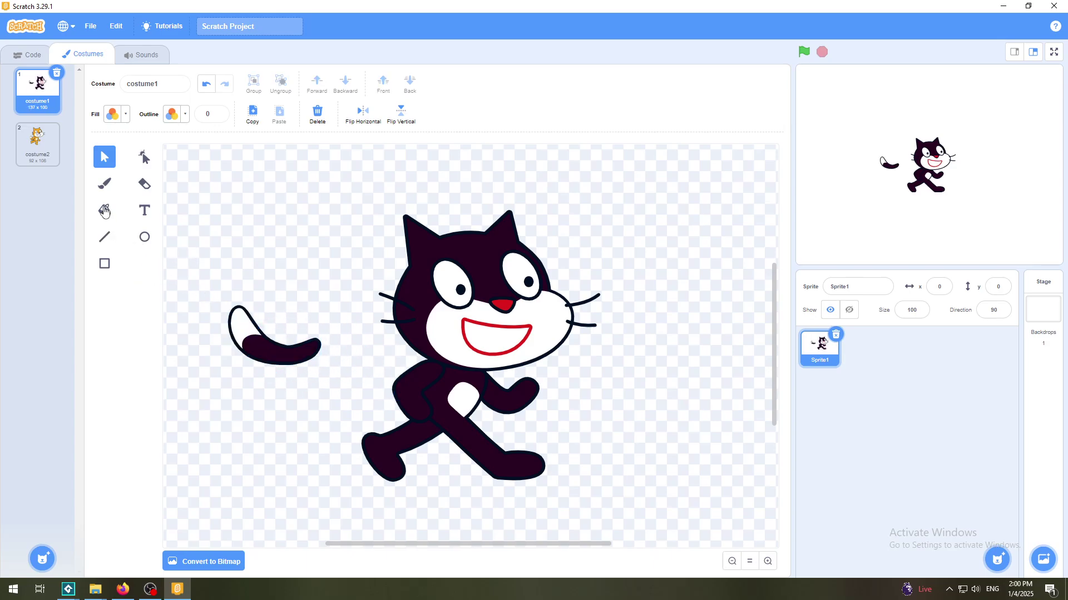
Step: Remove the thick outline around the cat's detached tail by applying a transparent fill to it
left_click(104, 211)
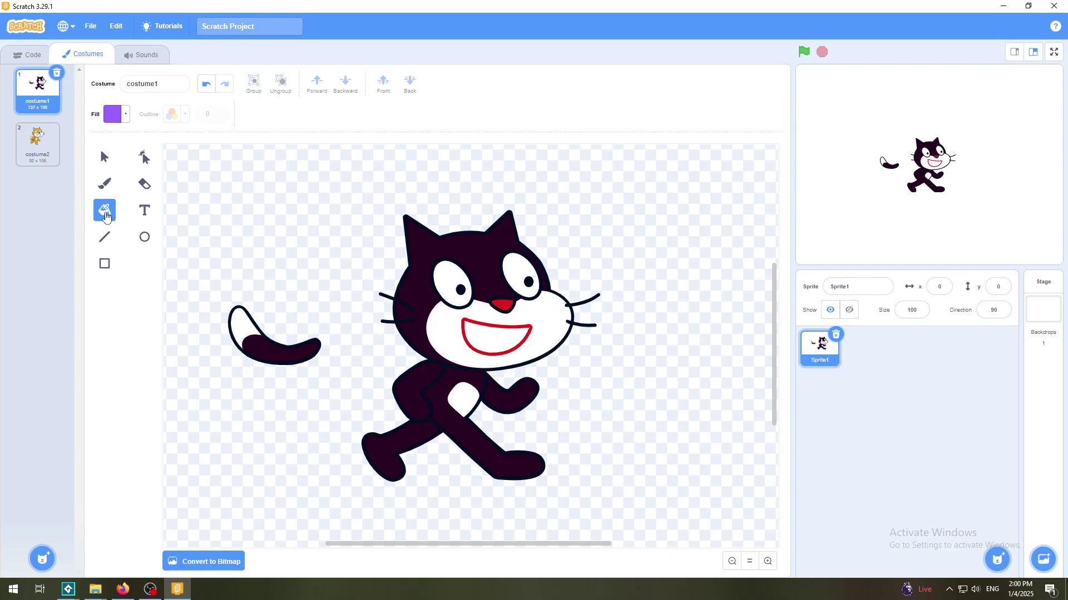
left_click(113, 114)
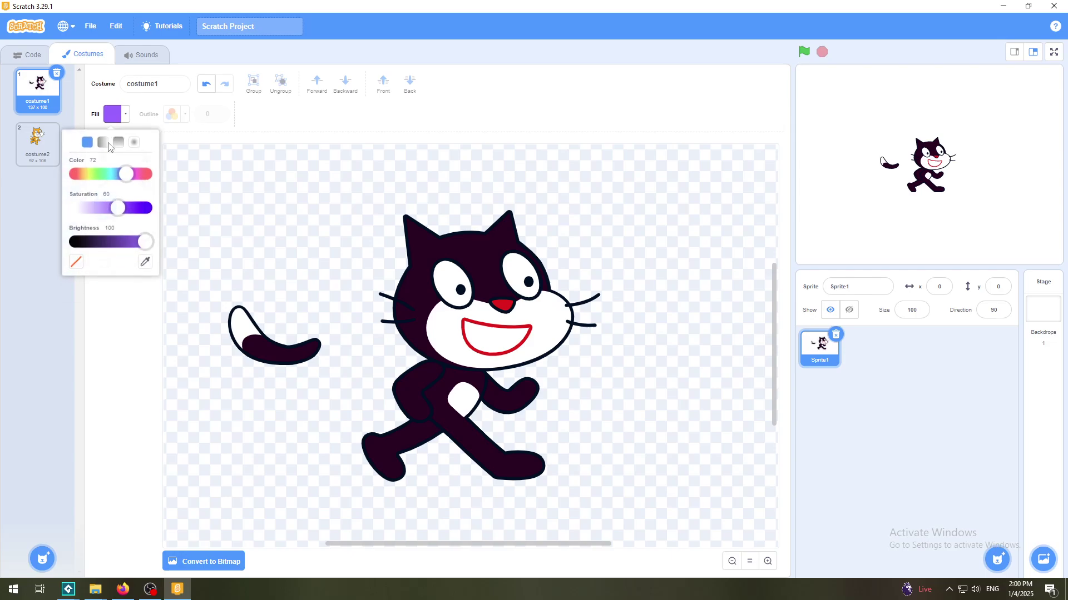
left_click(77, 265)
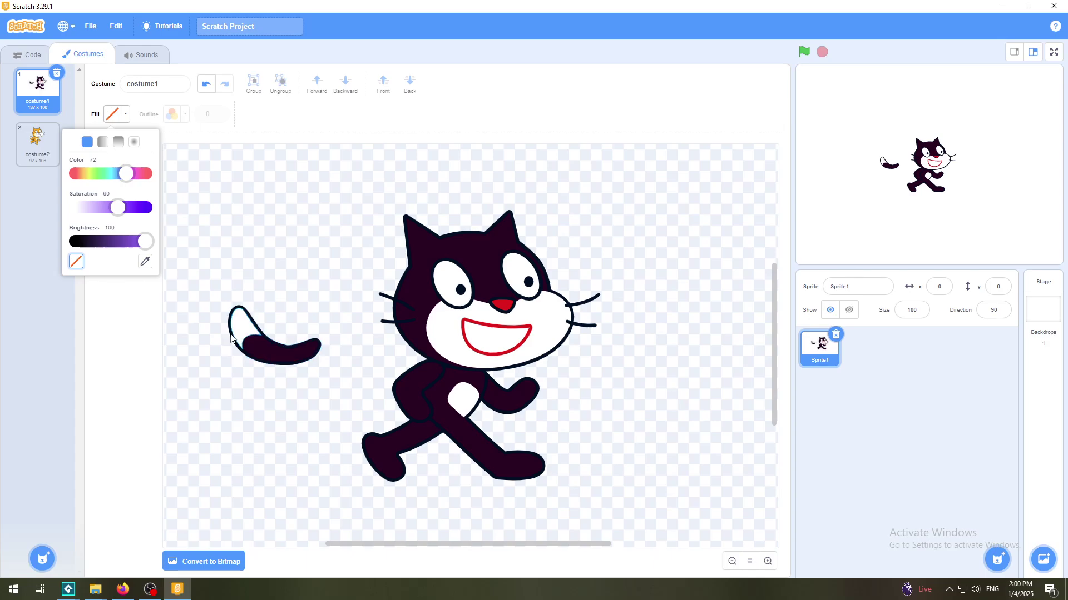
left_click(244, 344)
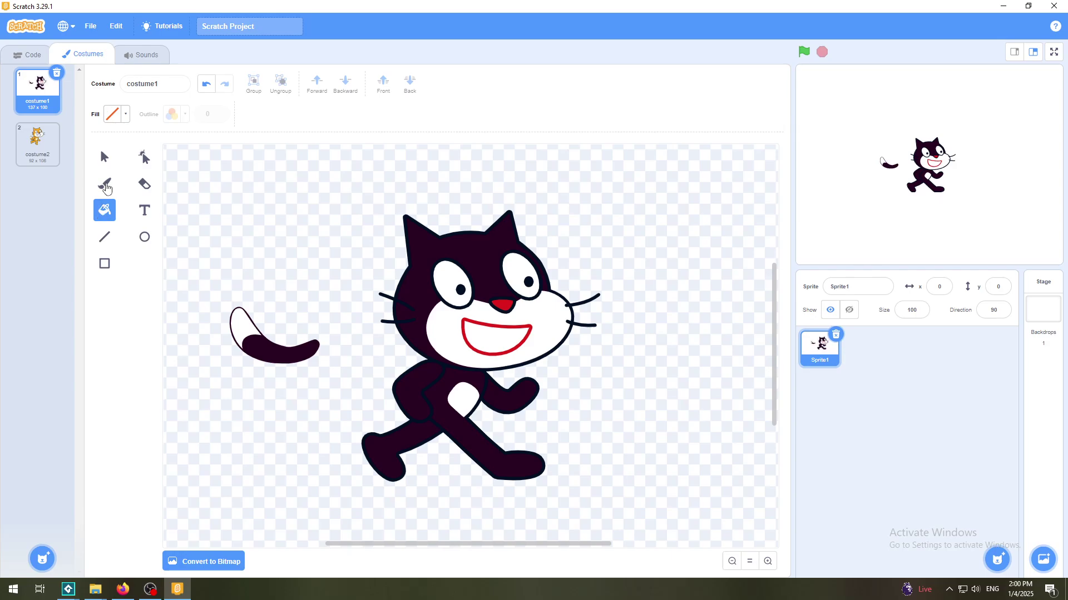
Step: Sample the red of the cat's nose as the fill color and fill both pupils with it
left_click(113, 114)
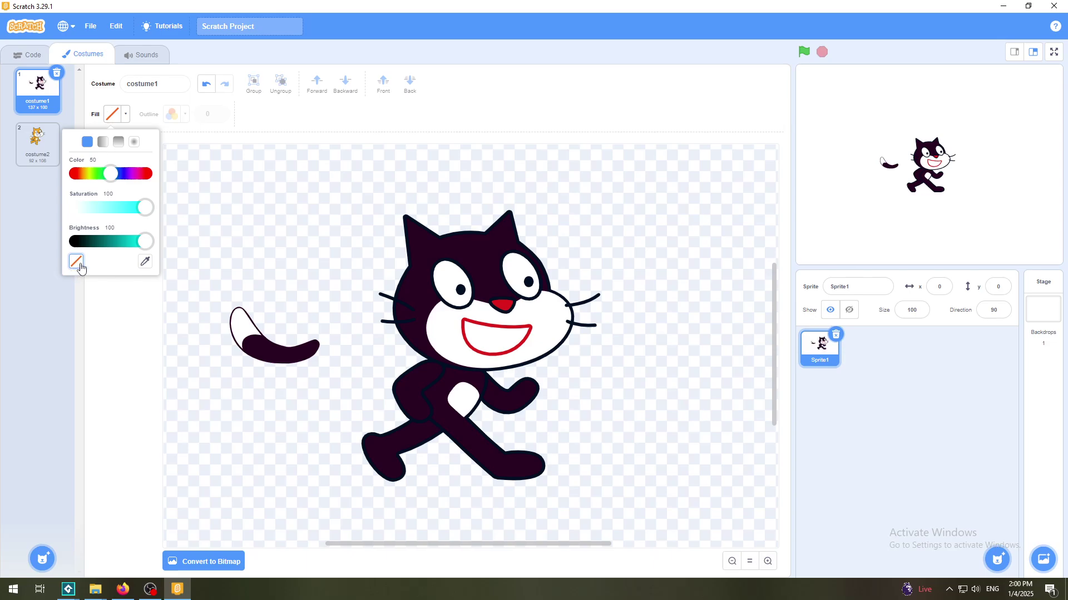
left_click(144, 269)
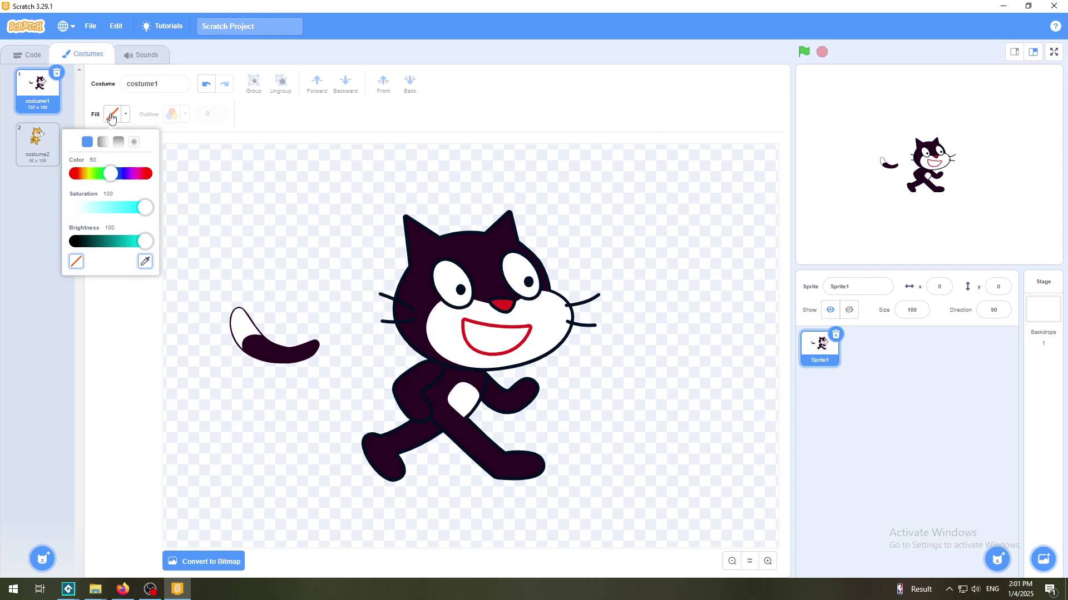
left_click_drag(78, 176, 146, 179)
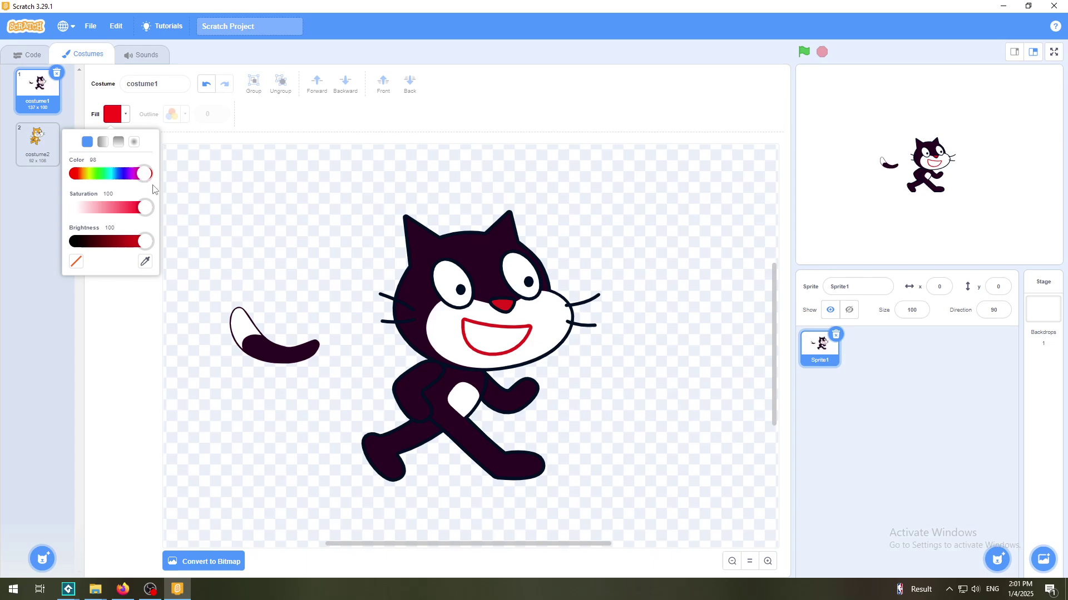
left_click(506, 307)
left_click(144, 266)
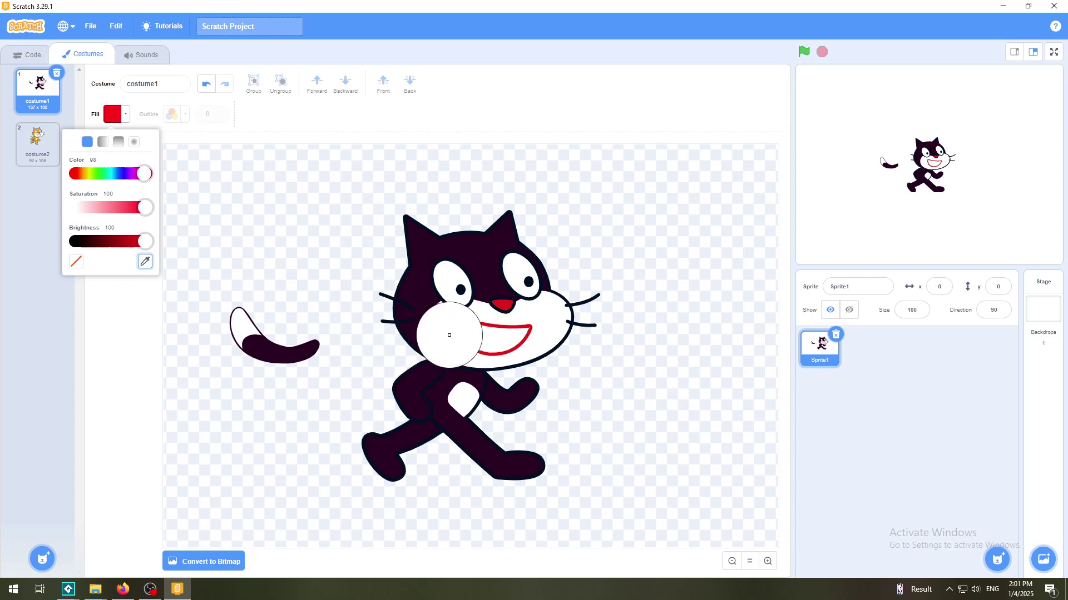
left_click(506, 305)
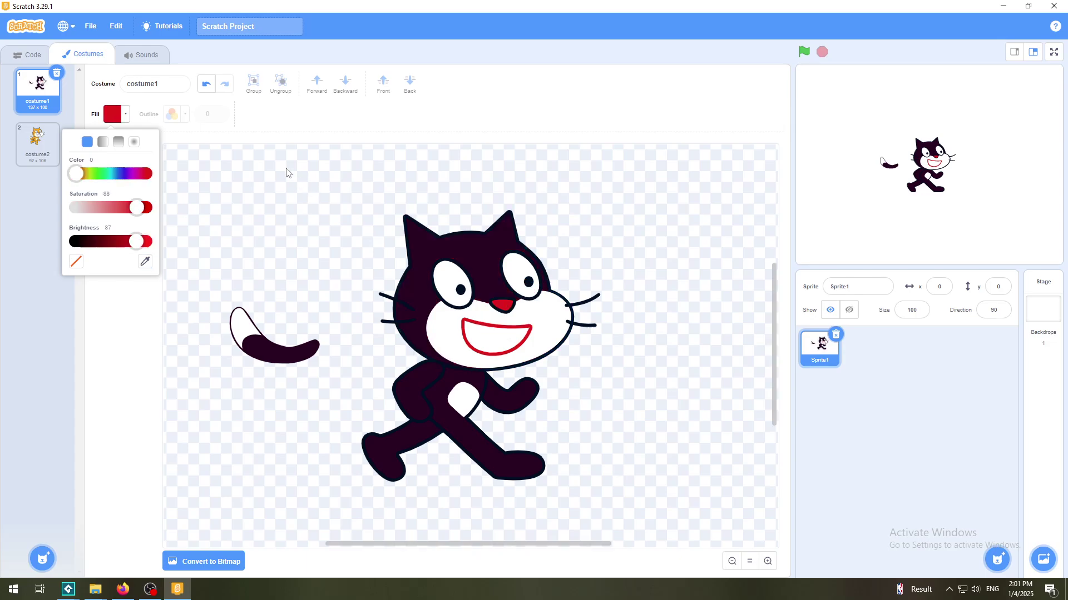
left_click(324, 113)
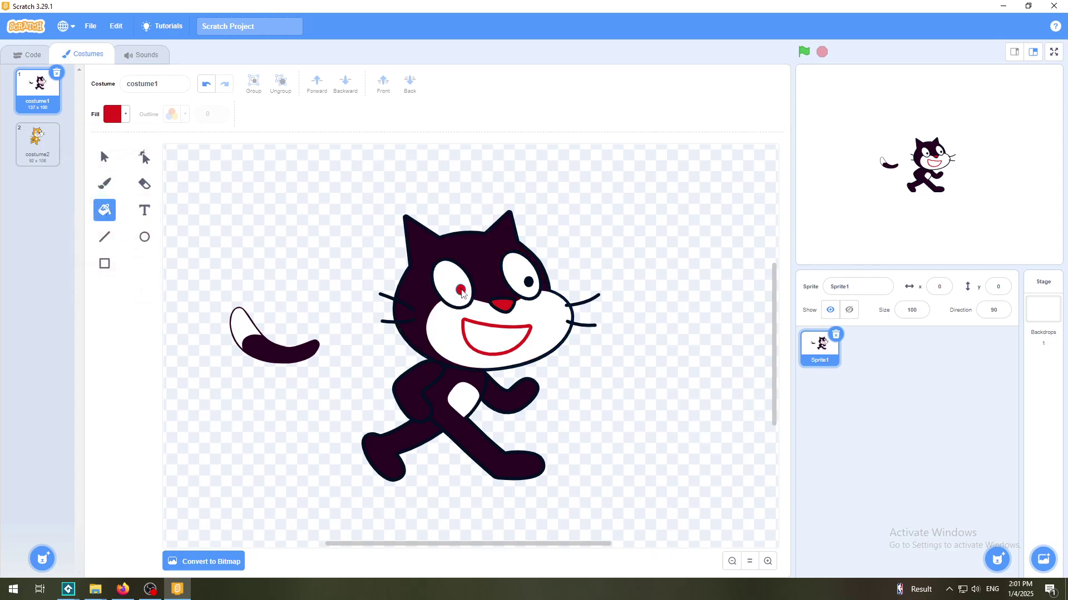
left_click(462, 291)
left_click(529, 283)
Step: Move the cat's tail back so it attaches to the body behind the legs, and deselect it
left_click(105, 157)
left_click_drag(254, 343, 364, 410)
left_click(321, 350)
left_click(327, 304)
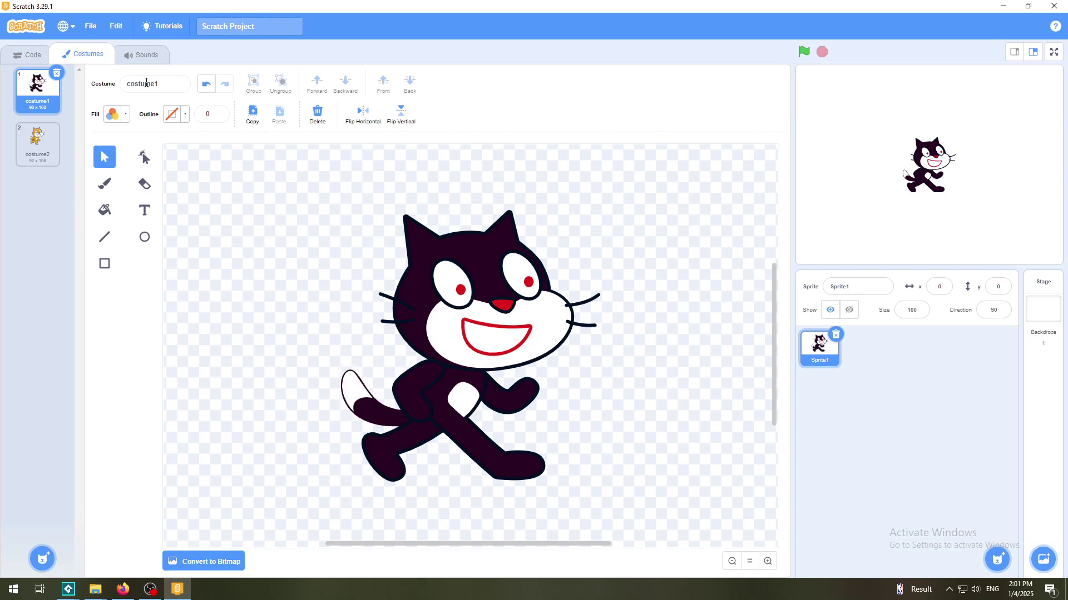
Step: Preview the recolored cat on the full-screen stage, then exit and move the sprite to about x -138, y -37
left_click(27, 54)
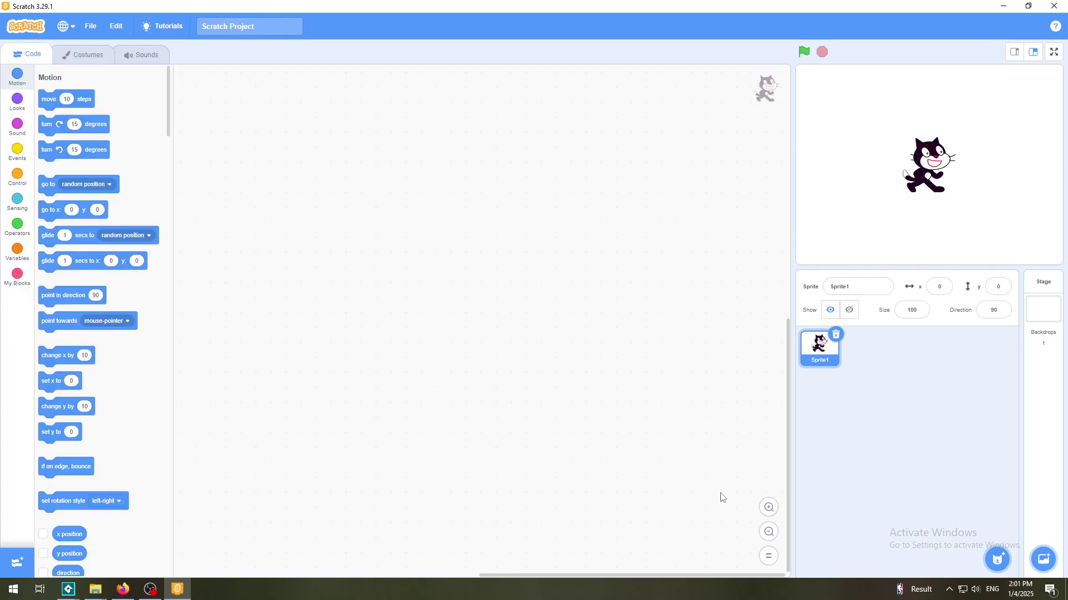
left_click(1053, 52)
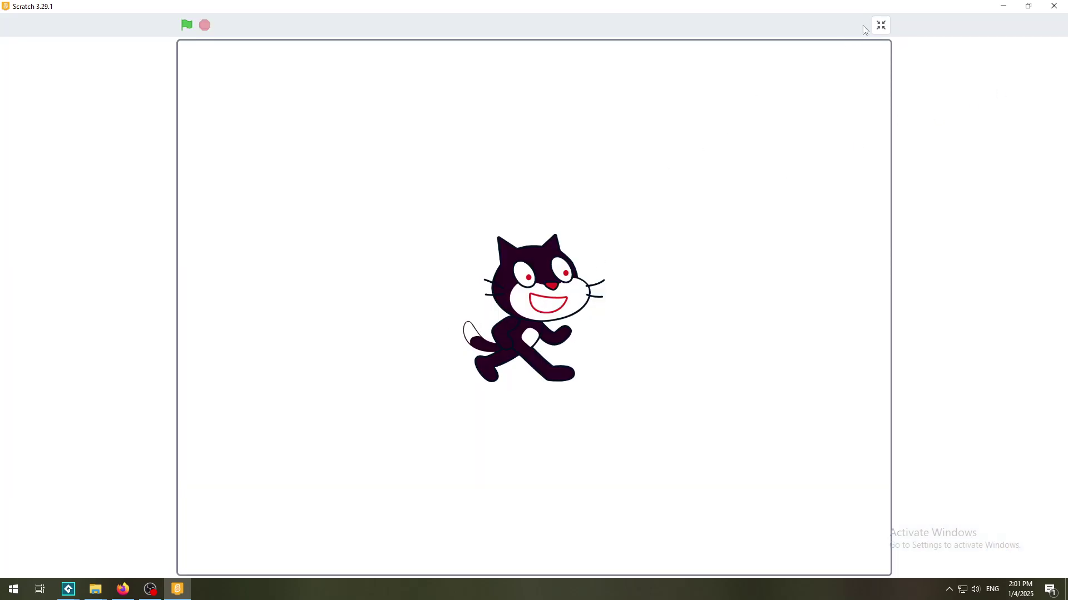
left_click(881, 26)
left_click_drag(929, 159, 855, 183)
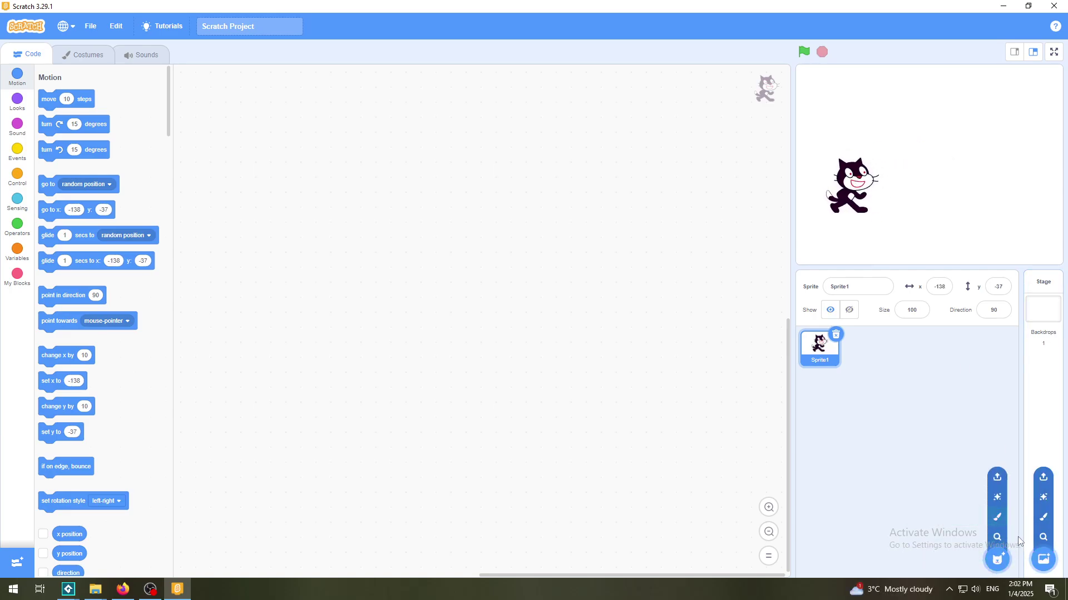
Step: Add the Amon sprite from the sprite library and open its costume for editing
left_click(997, 559)
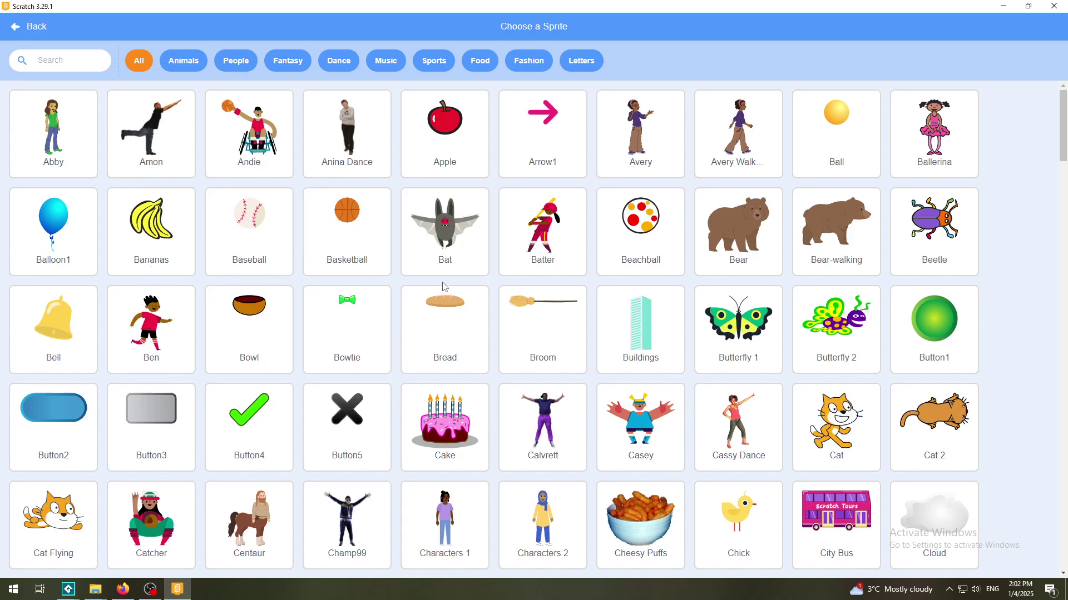
left_click(165, 129)
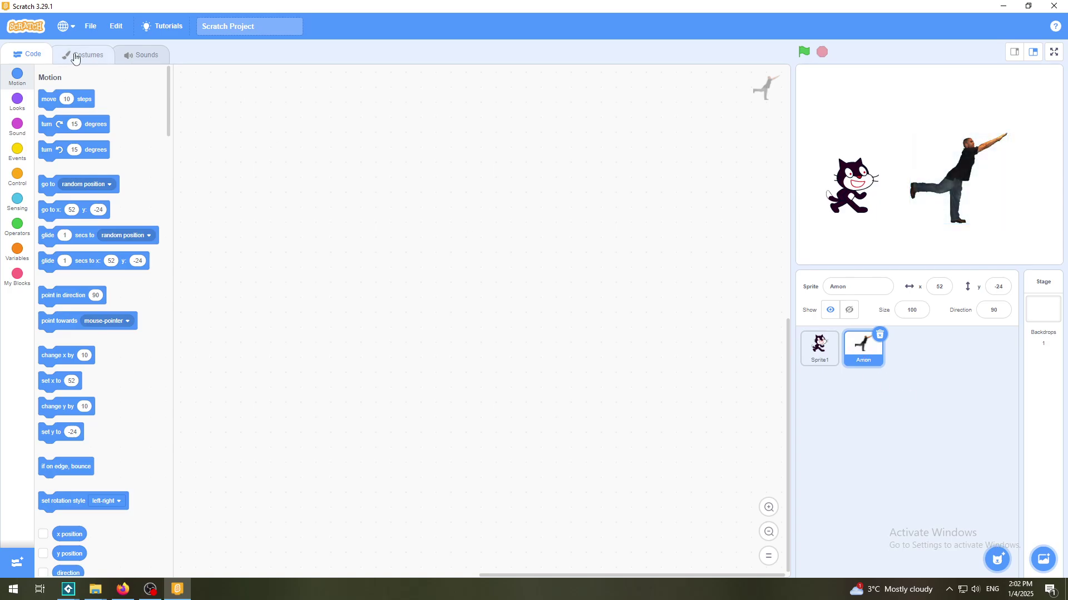
left_click(76, 58)
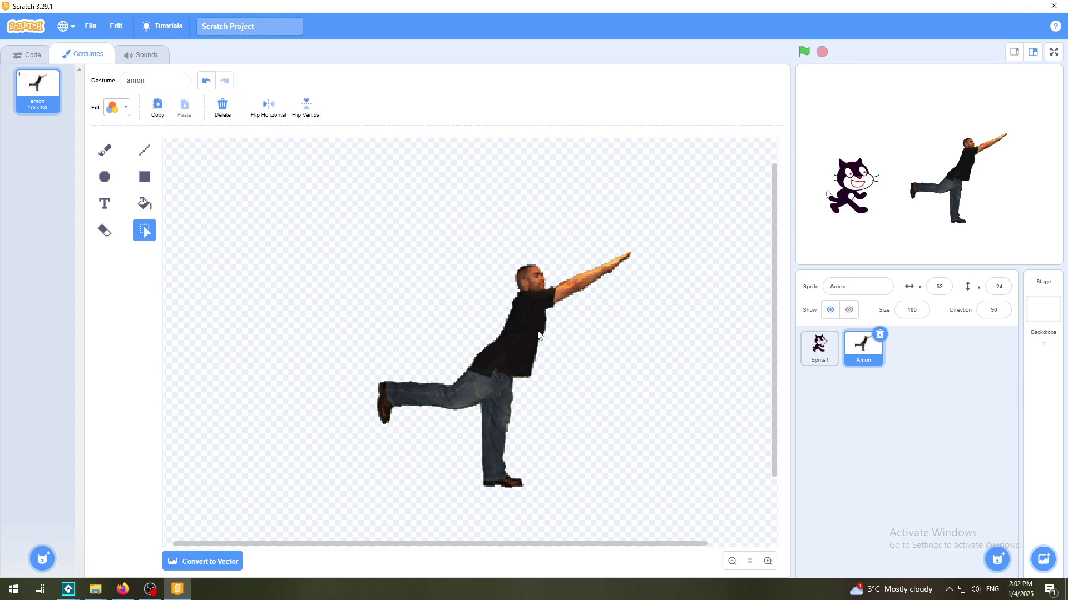
Step: Select different rectangular areas of Amon's bitmap costume, such as the arm, torso and head, to examine how its parts can be selected
left_click_drag(652, 357, 567, 243)
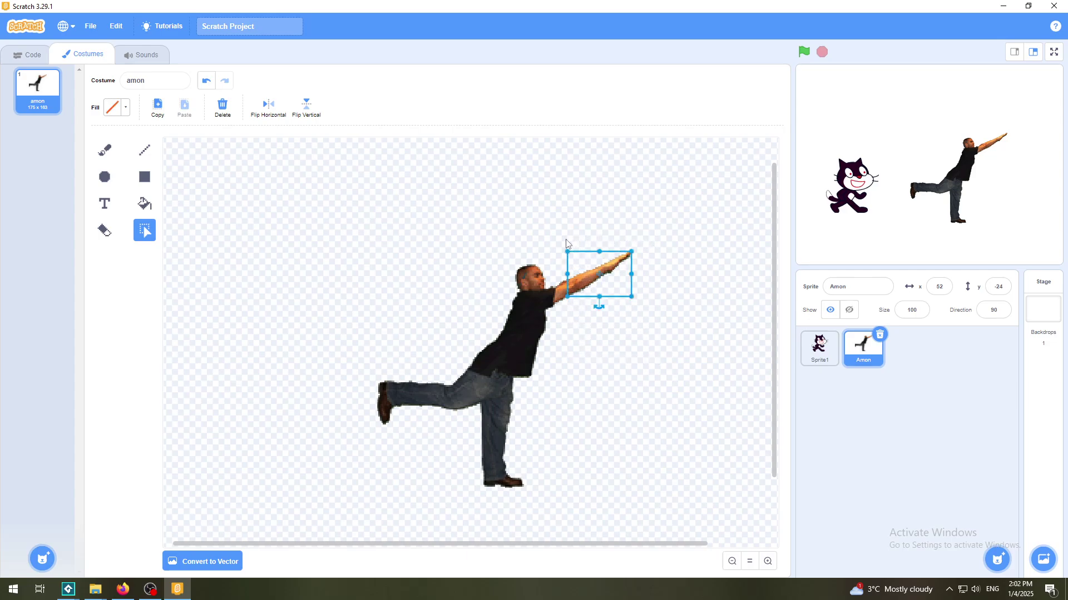
left_click(625, 345)
left_click_drag(598, 355, 542, 276)
left_click(600, 395)
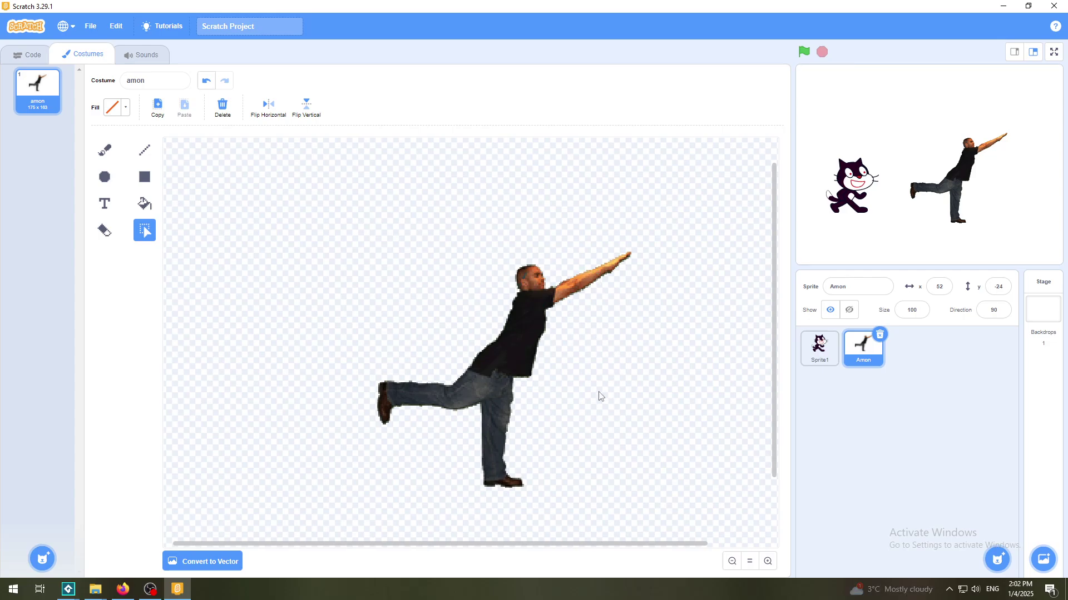
left_click_drag(491, 318, 548, 400)
left_click(626, 369)
left_click_drag(600, 339, 410, 362)
left_click(388, 298)
left_click_drag(415, 263, 687, 312)
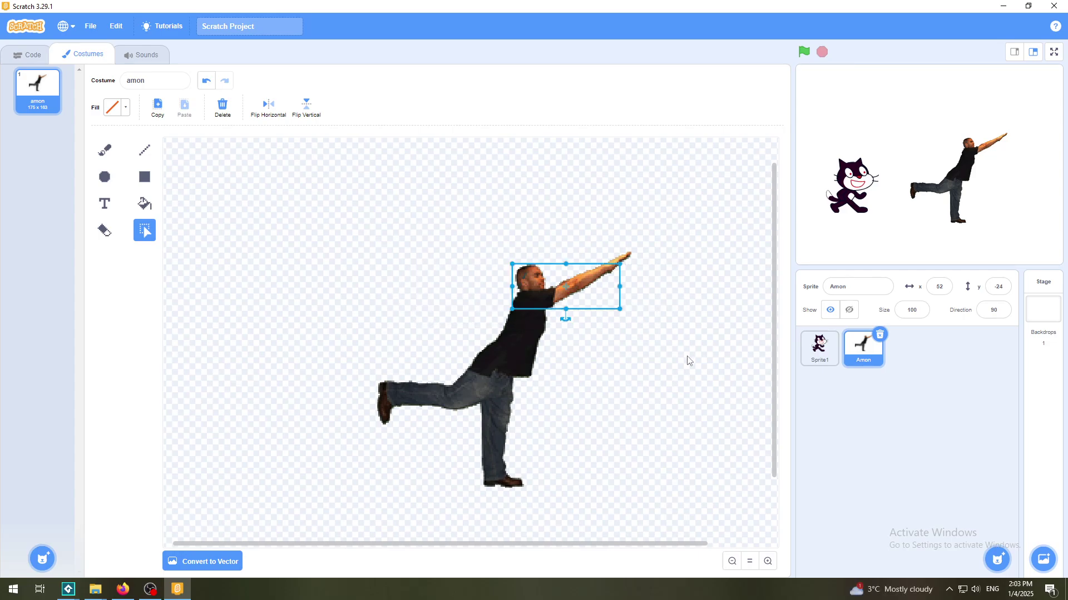
Step: Compare the cat's vector costume with Amon's bitmap costume by marking further areas of Amon's arm, body and raised leg
left_click(819, 346)
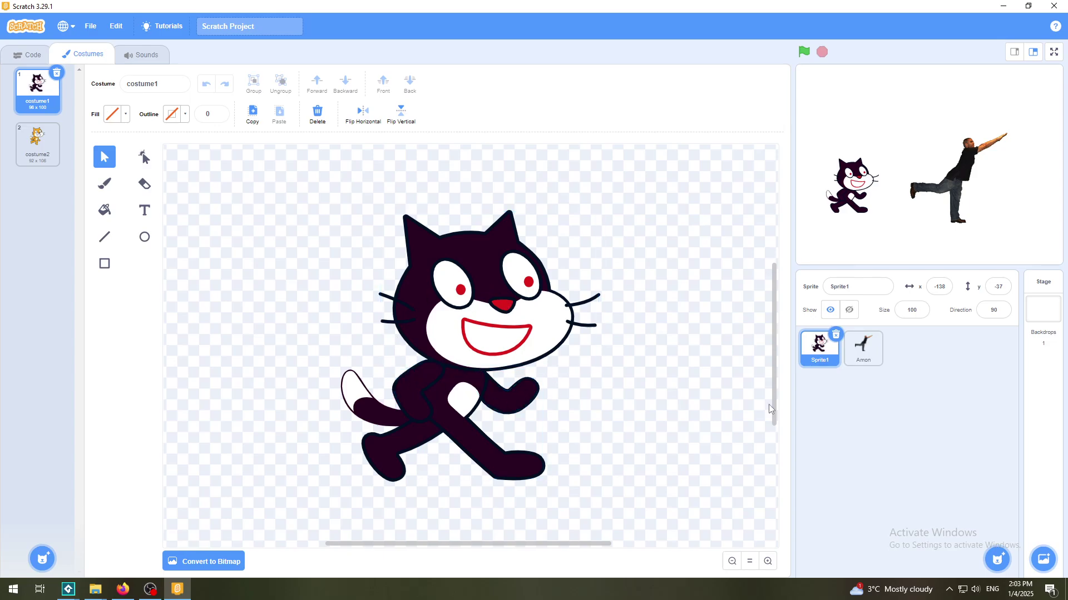
left_click(862, 351)
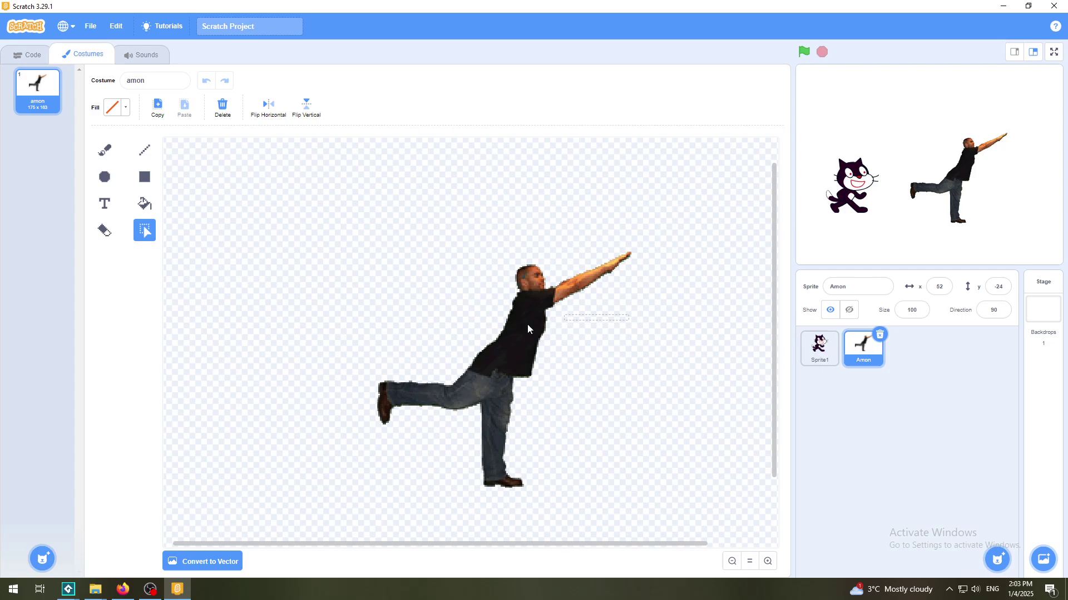
left_click_drag(629, 314, 326, 338)
left_click_drag(633, 358, 379, 374)
left_click(588, 432)
left_click_drag(582, 411, 472, 502)
left_click_drag(633, 364, 571, 225)
left_click(534, 201)
left_click_drag(466, 219, 497, 268)
left_click_drag(350, 312, 411, 333)
left_click(439, 468)
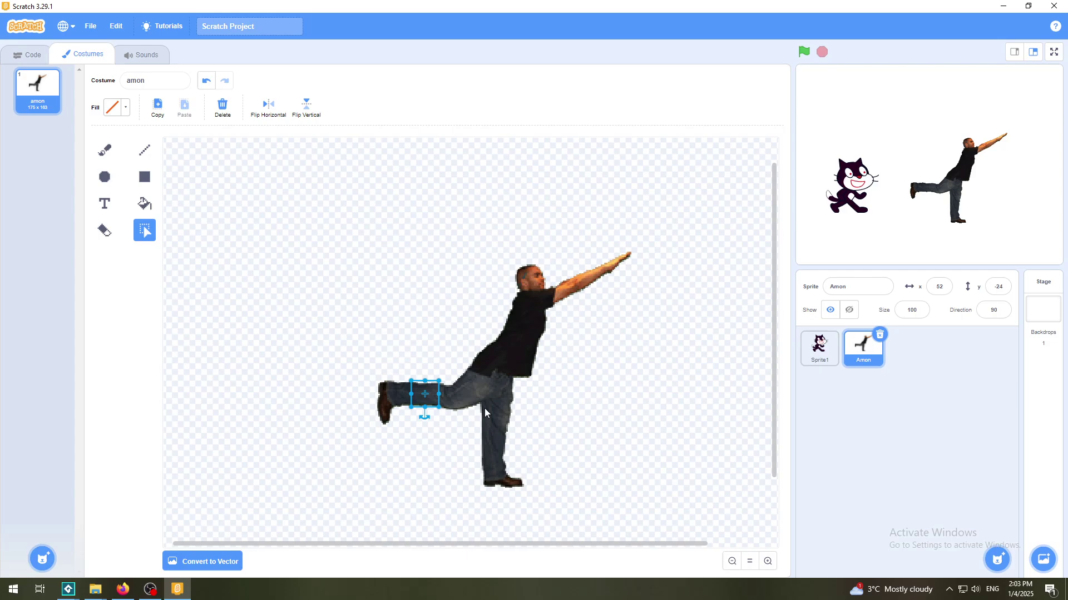
Step: Check the cat's separately selectable parts once more and return to Amon's costume
left_click(822, 345)
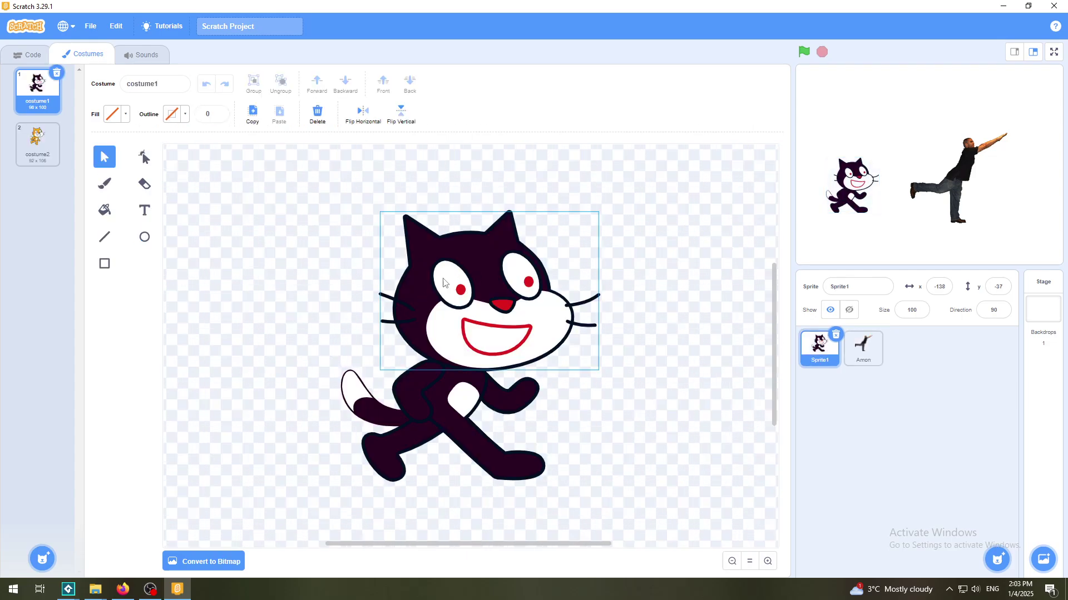
left_click(854, 342)
left_click_drag(594, 410, 588, 439)
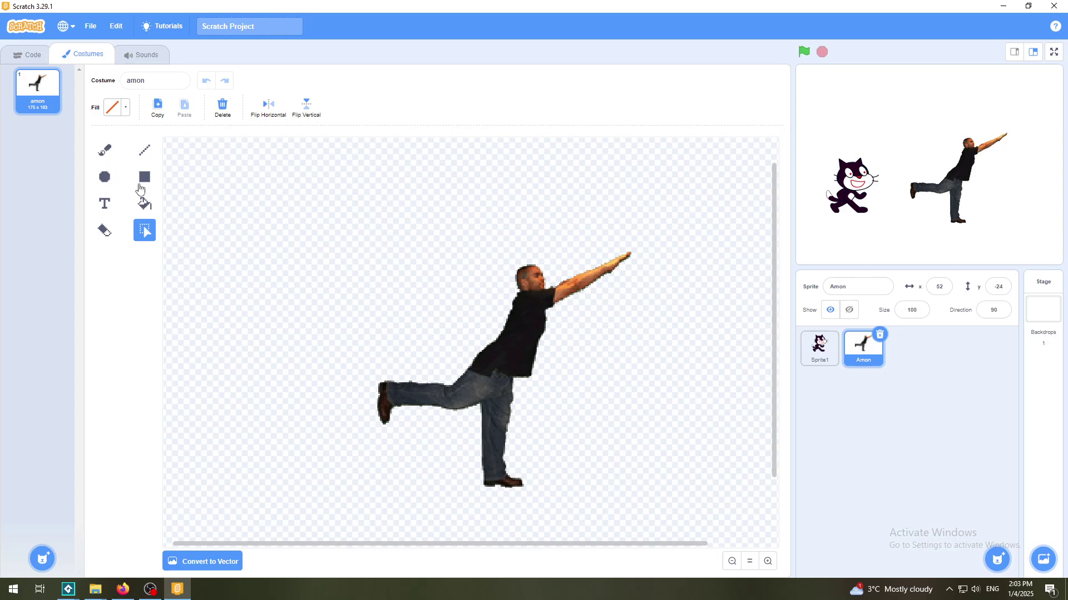
Step: Fill several black areas of Amon's shirt with pinkish red, color 93, and return to the code workspace
left_click(142, 208)
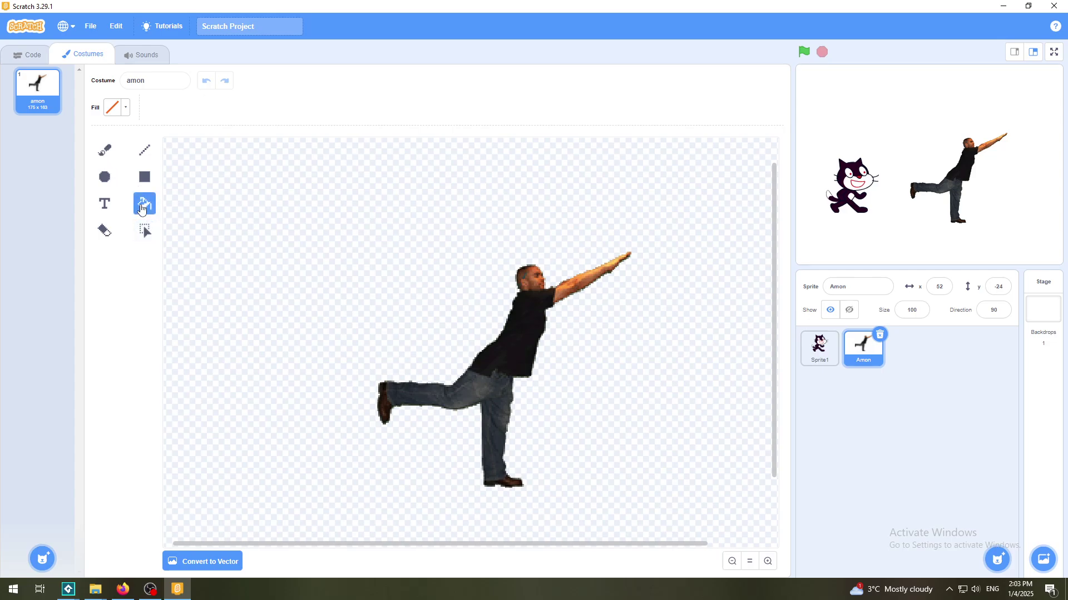
left_click(113, 109)
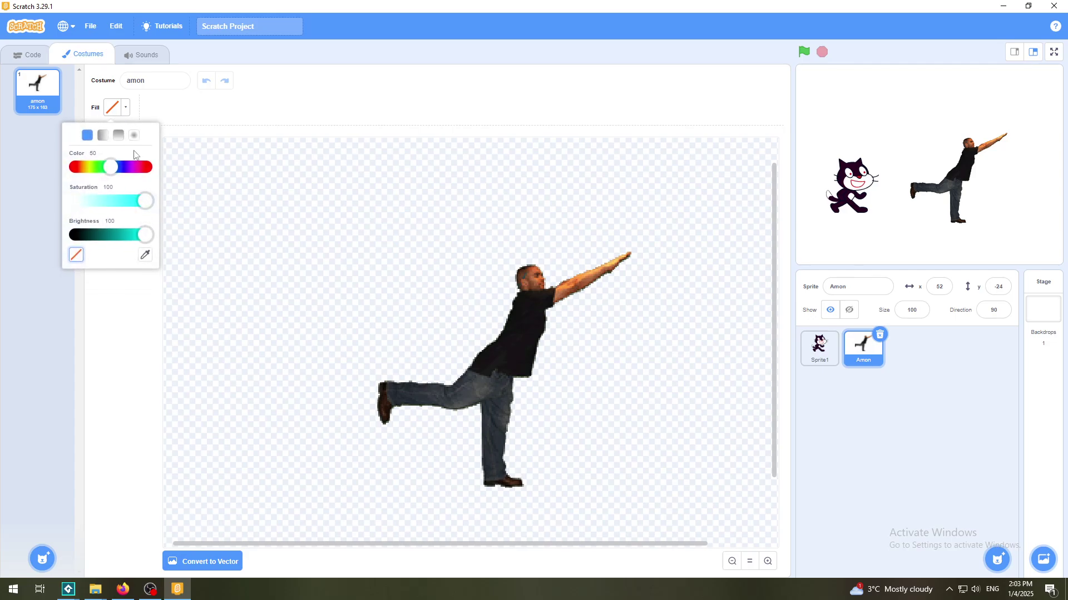
left_click(142, 168)
left_click(401, 53)
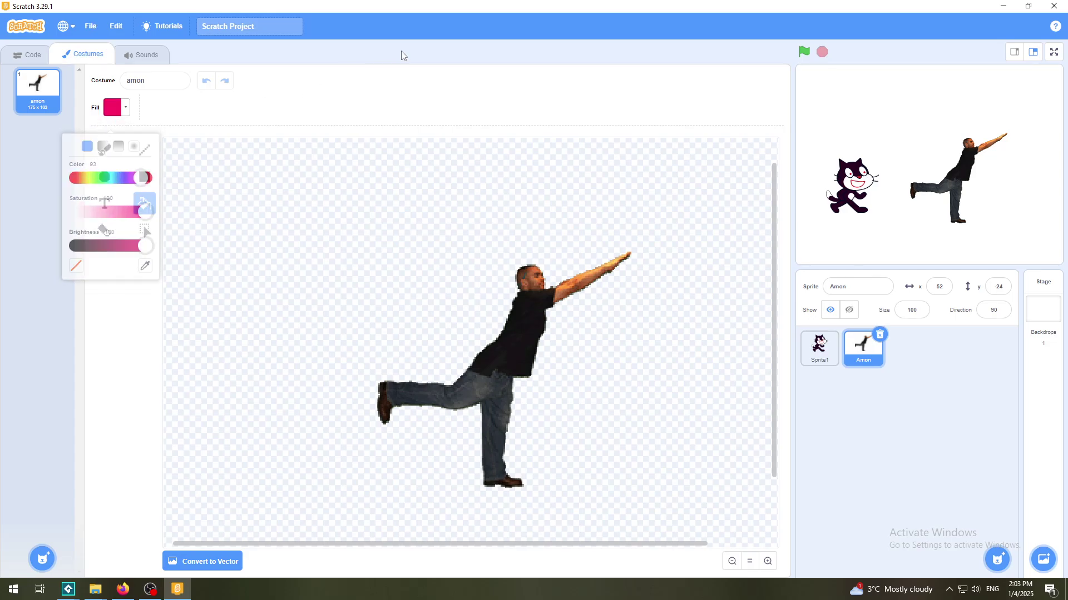
left_click(530, 337)
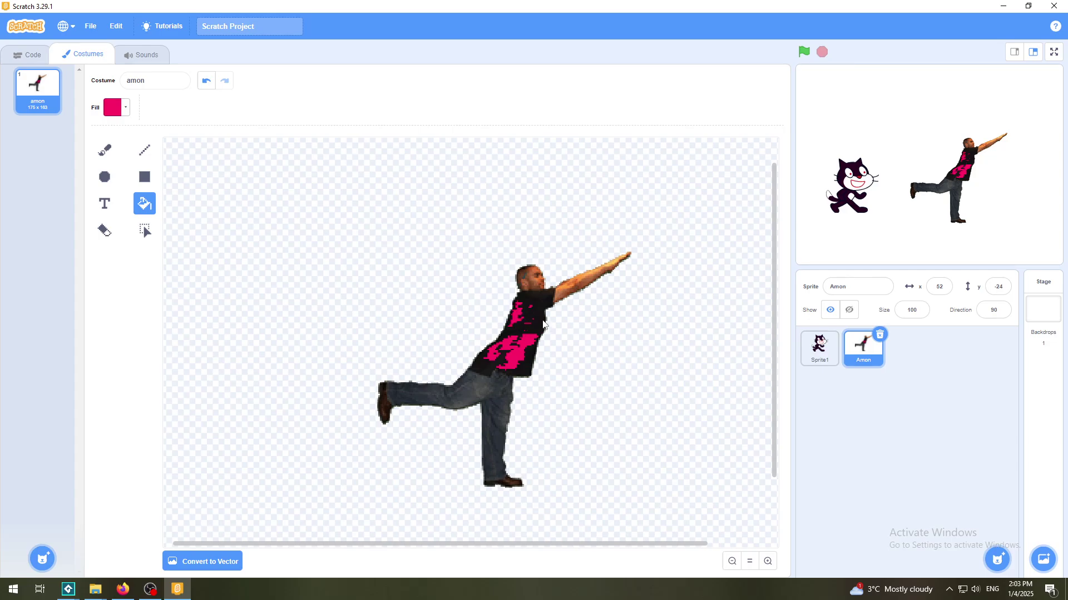
left_click(537, 328)
left_click(481, 366)
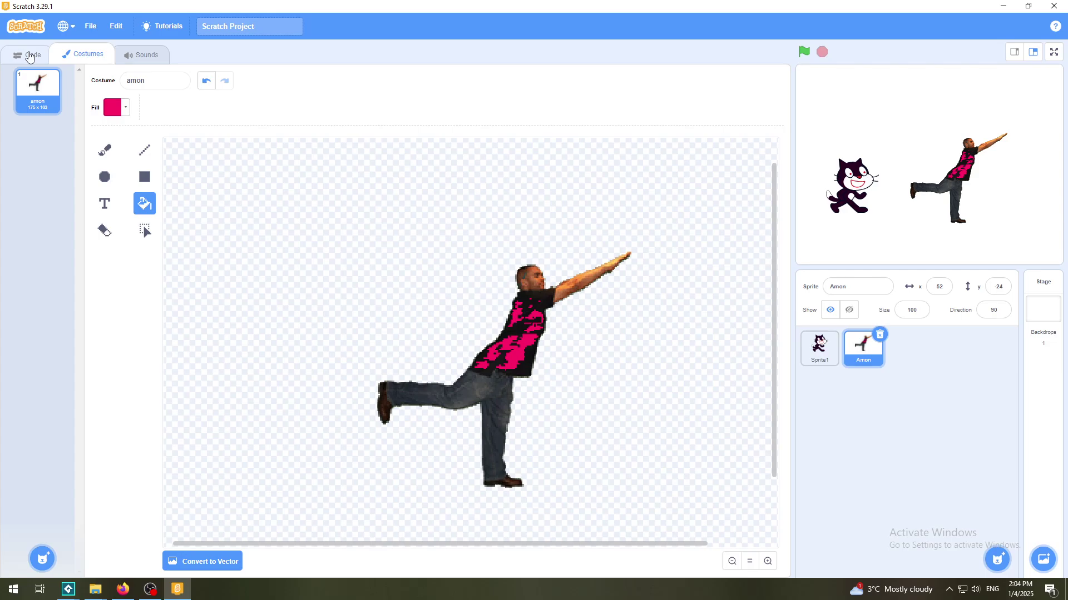
left_click(30, 57)
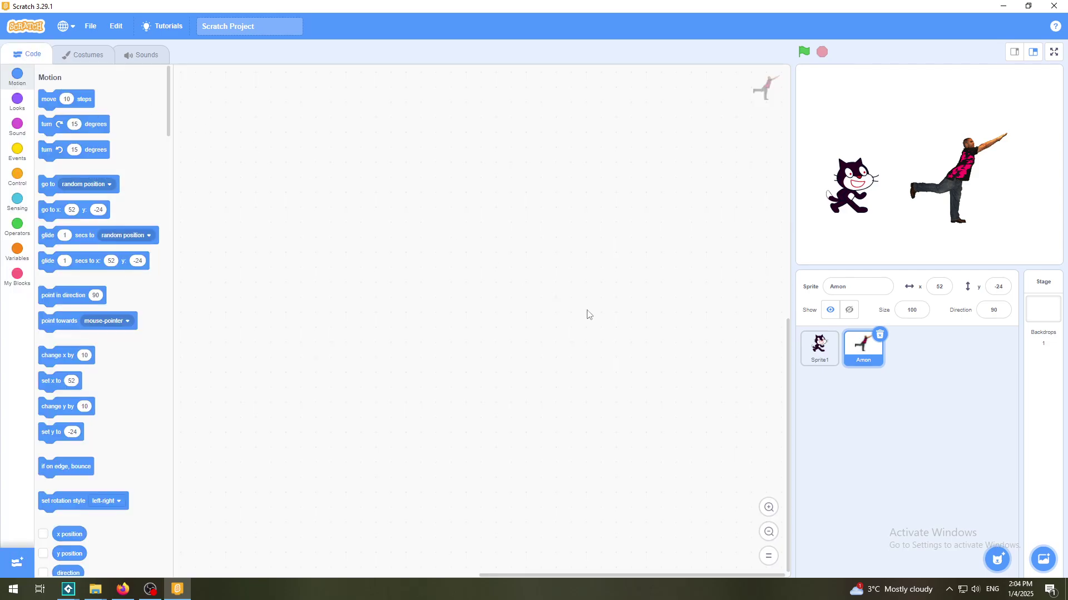